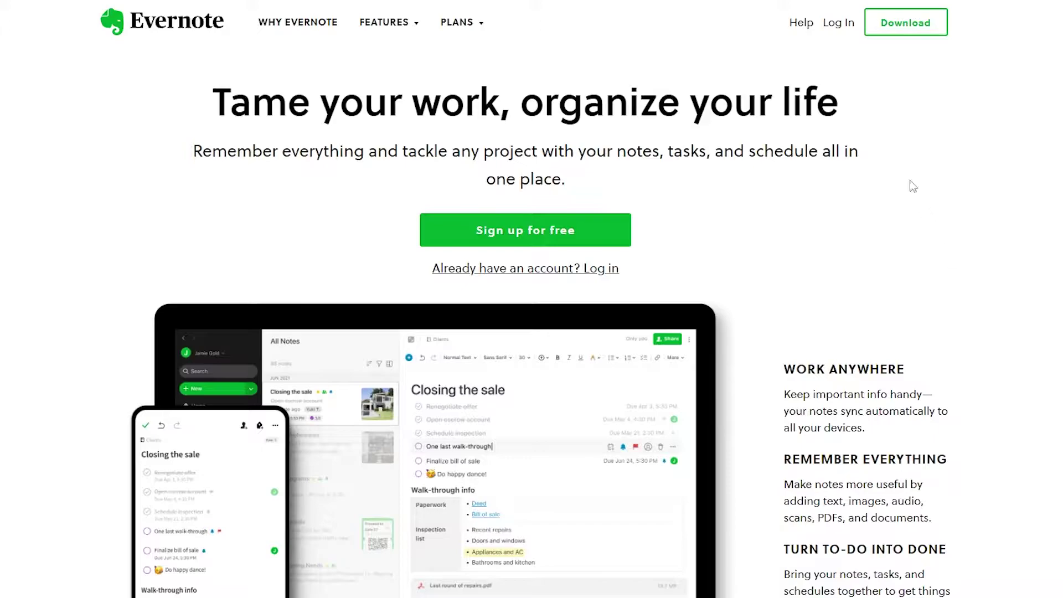
Scroll the Home screen, then start a blank untitled note from the Notes widget.
{"action": "scroll", "coordinate": [454, 159], "scroll_direction": "down", "scroll_amount": 8}
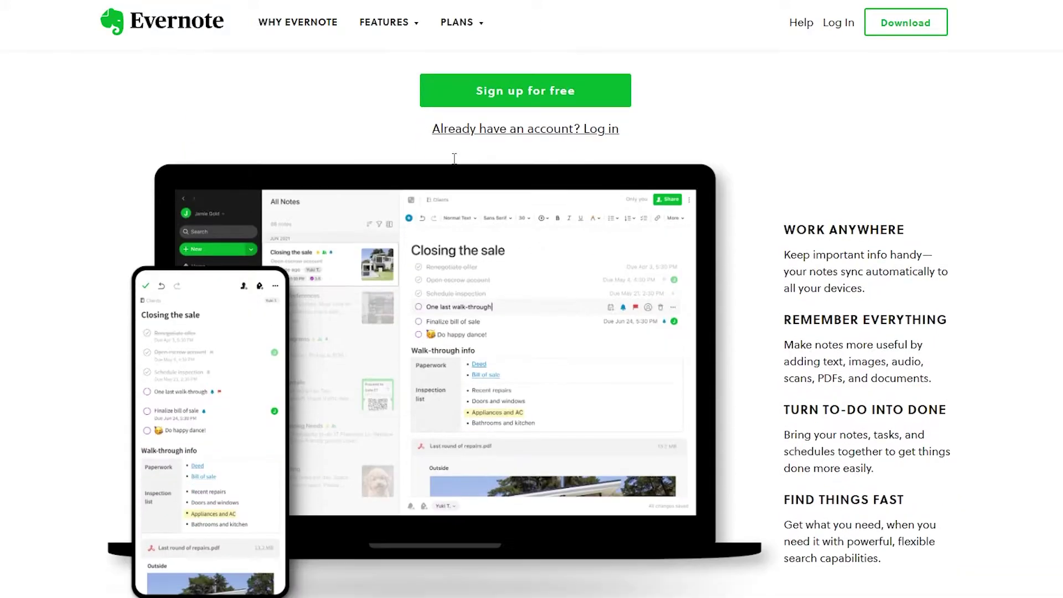
{"action": "scroll", "coordinate": [676, 202], "scroll_direction": "up", "scroll_amount": 7}
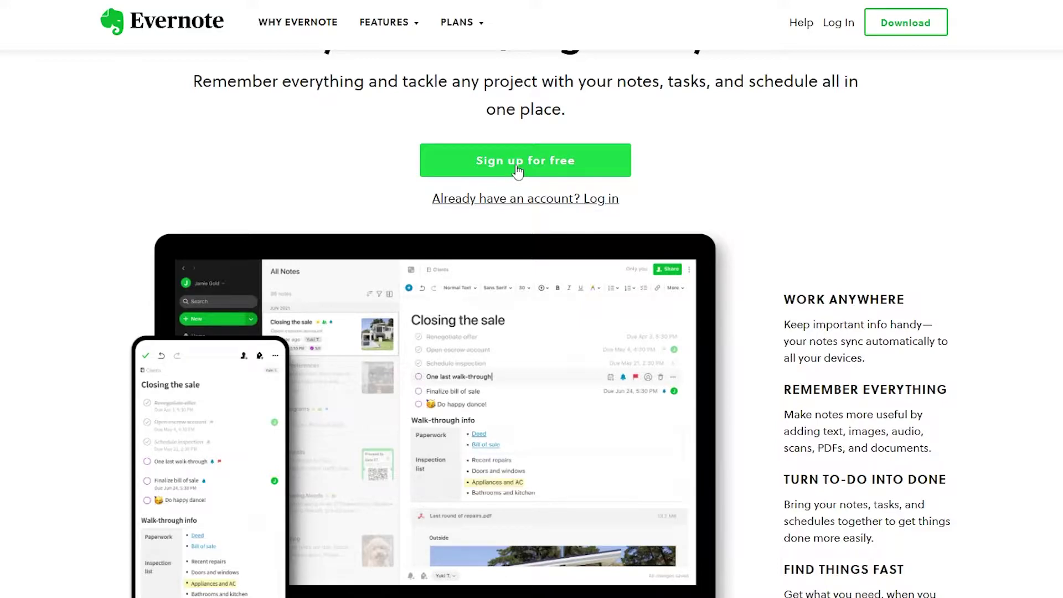
{"action": "scroll", "coordinate": [518, 172], "scroll_direction": "down", "scroll_amount": 15}
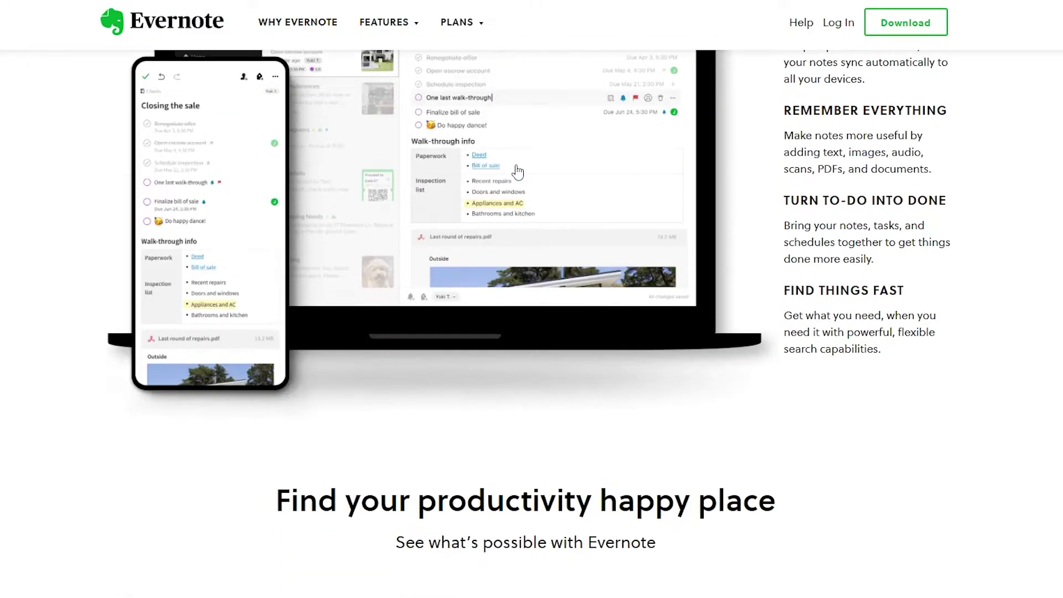
{"action": "scroll", "coordinate": [518, 172], "scroll_direction": "down", "scroll_amount": 7}
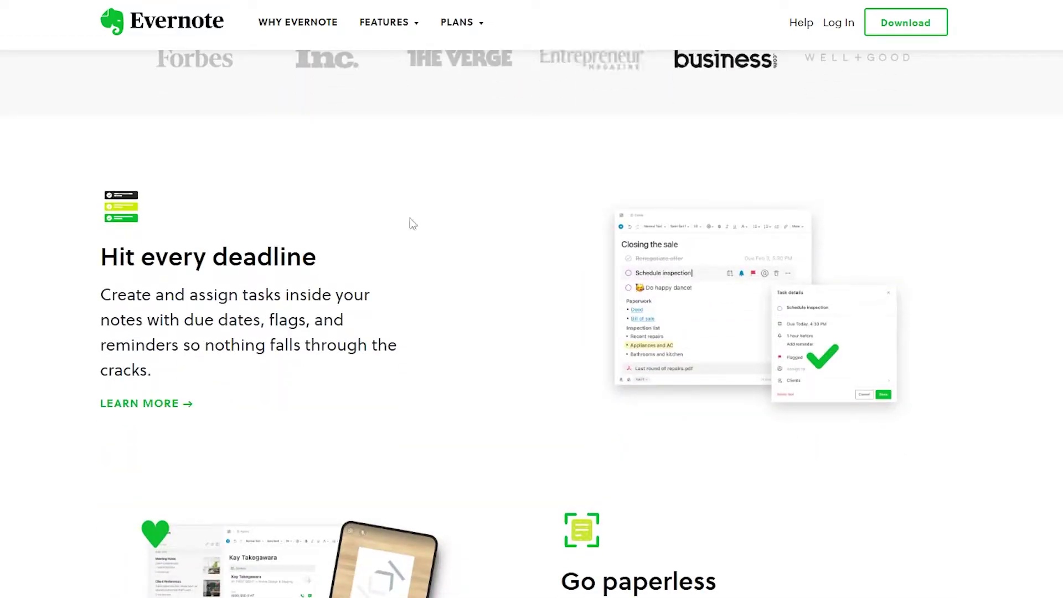
{"action": "scroll", "coordinate": [410, 218], "scroll_direction": "down", "scroll_amount": 1}
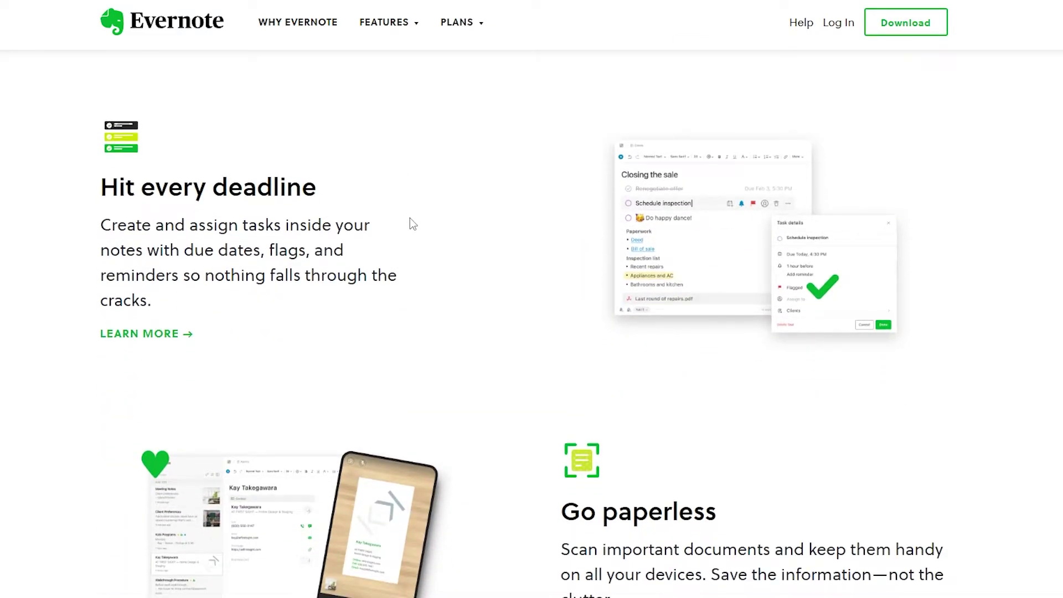
{"action": "scroll", "coordinate": [409, 218], "scroll_direction": "down", "scroll_amount": 10}
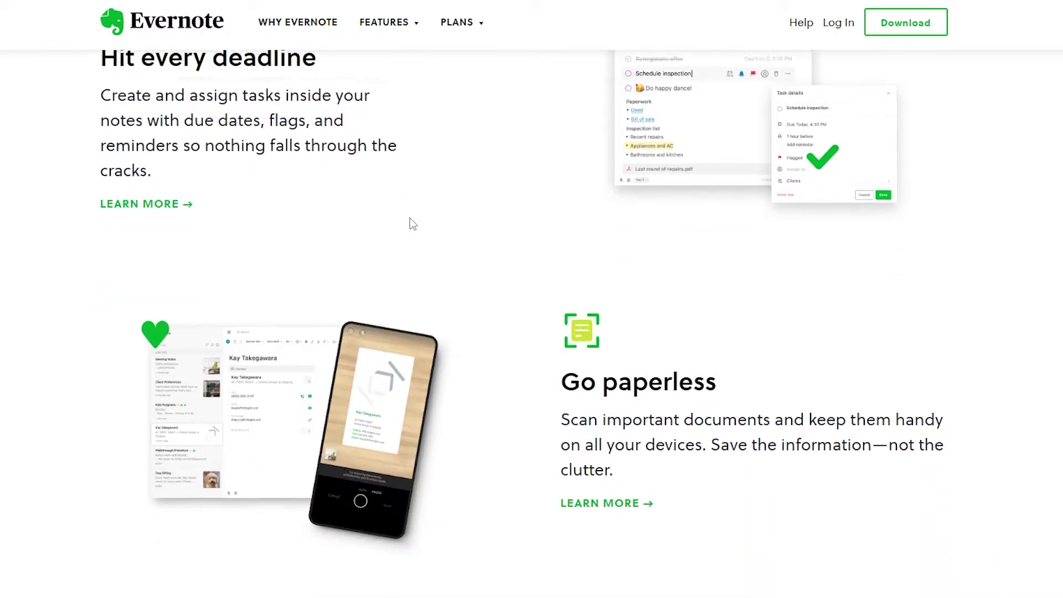
{"action": "scroll", "coordinate": [409, 217], "scroll_direction": "down", "scroll_amount": 13}
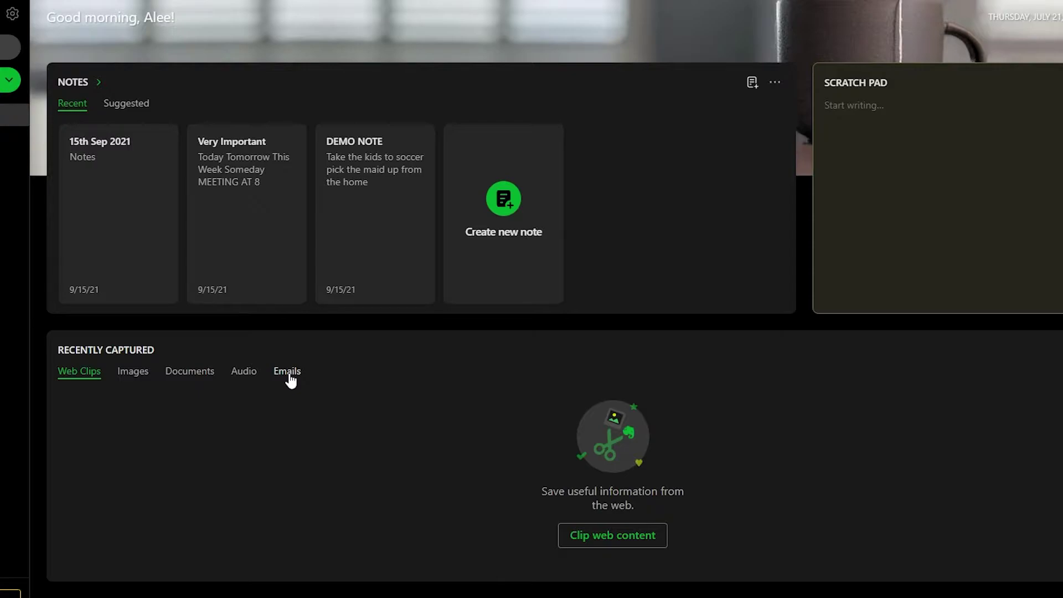
{"action": "scroll", "coordinate": [234, 440], "scroll_direction": "up", "scroll_amount": 3}
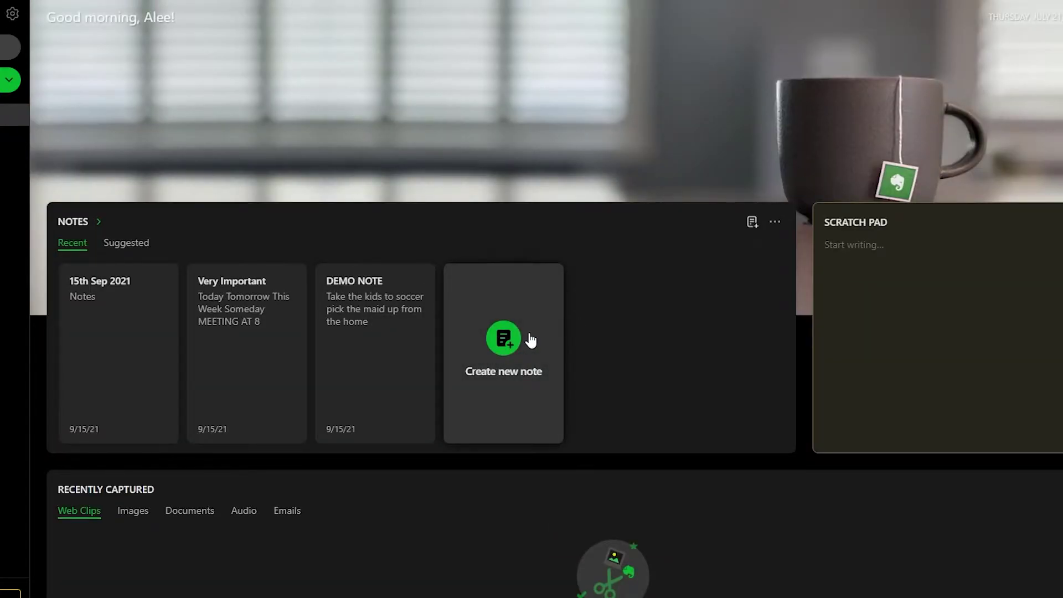
{"action": "left_click", "coordinate": [515, 350]}
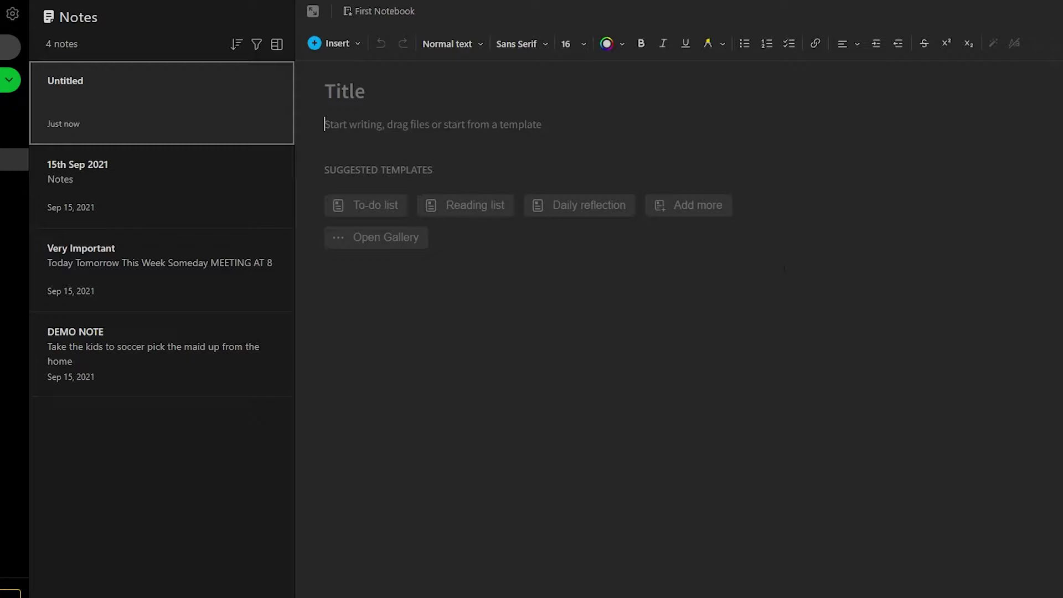
Title the new note 'Daily Schedule'.
{"action": "mouse_move", "coordinate": [373, 207]}
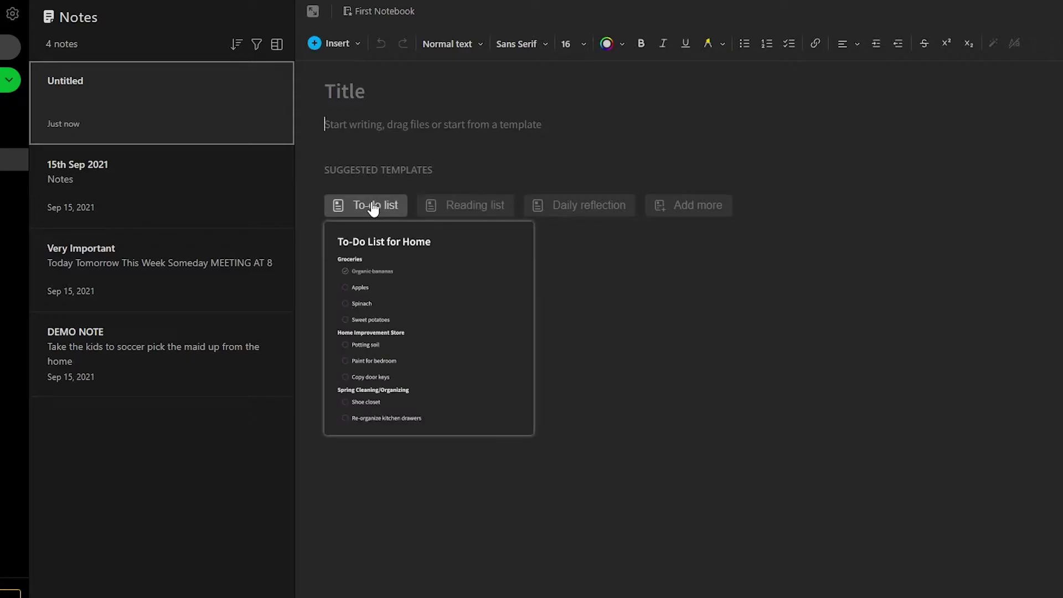
{"action": "mouse_move", "coordinate": [560, 209]}
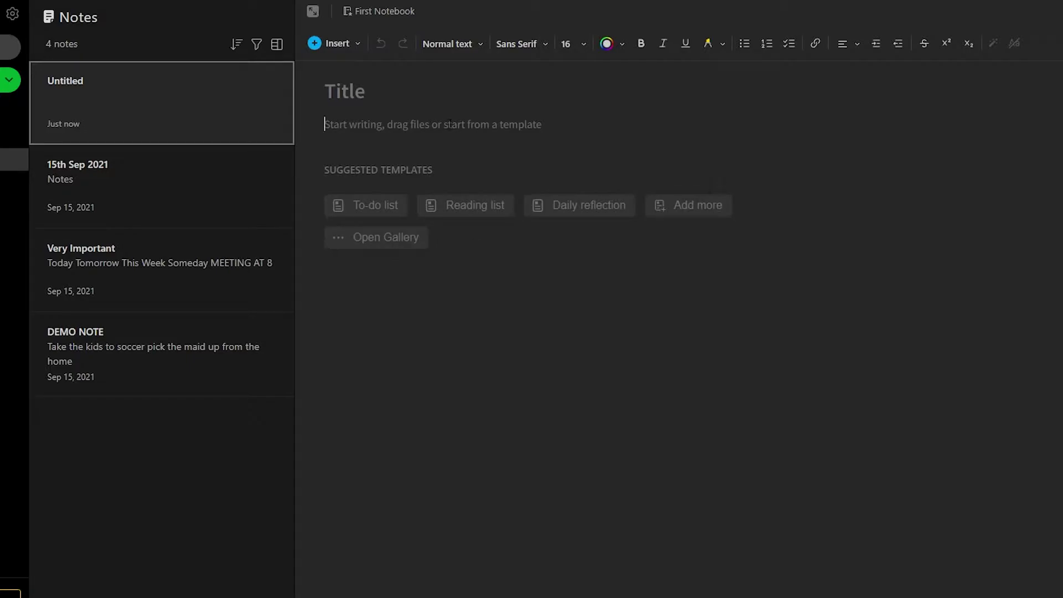
{"action": "left_click", "coordinate": [393, 90]}
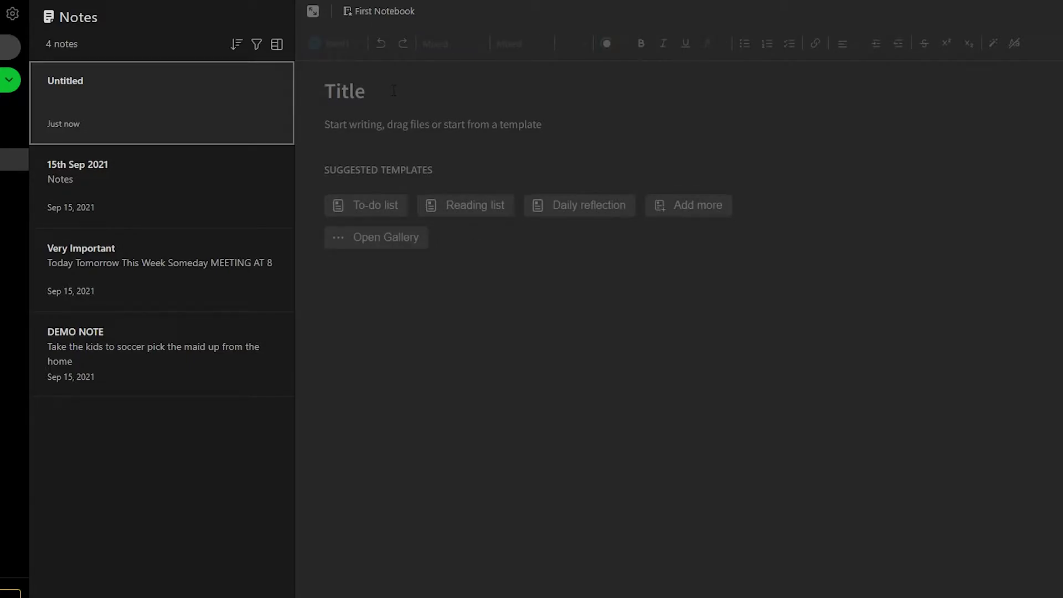
{"action": "type", "text": "Daily S"}
{"action": "key", "text": "BackSpace"}
{"action": "type", "text": "C"}
{"action": "key", "text": "BackSpace"}
{"action": "type", "text": "S"}
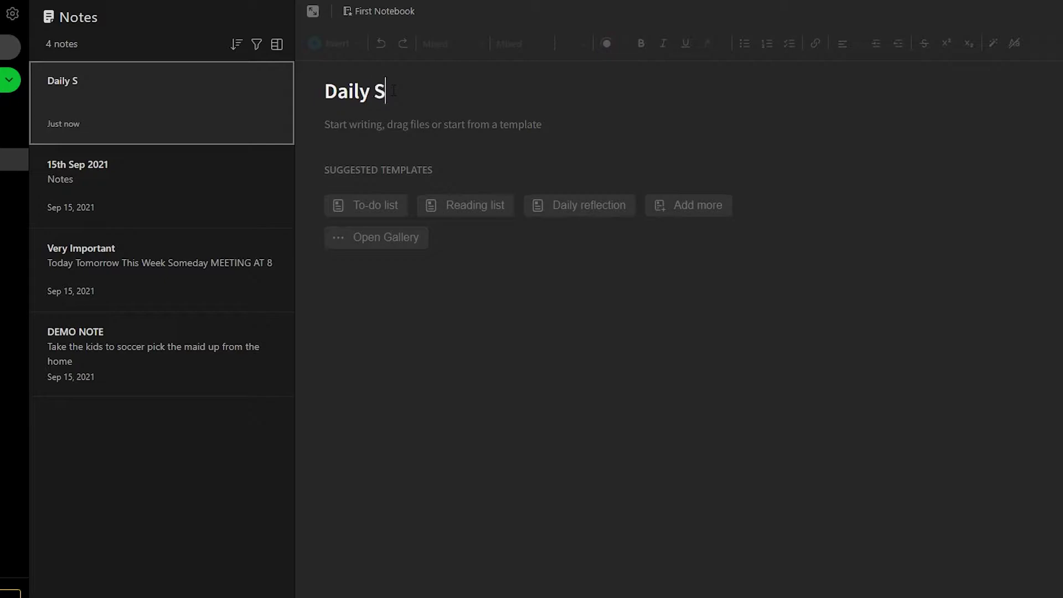
{"action": "type", "text": "chedule"}
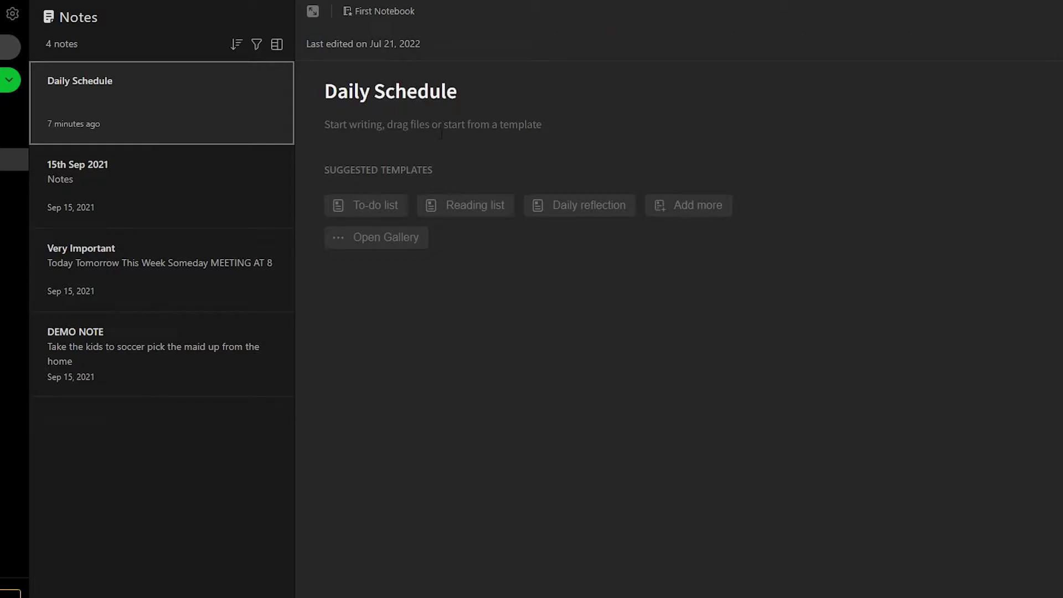
{"action": "key", "text": "Return"}
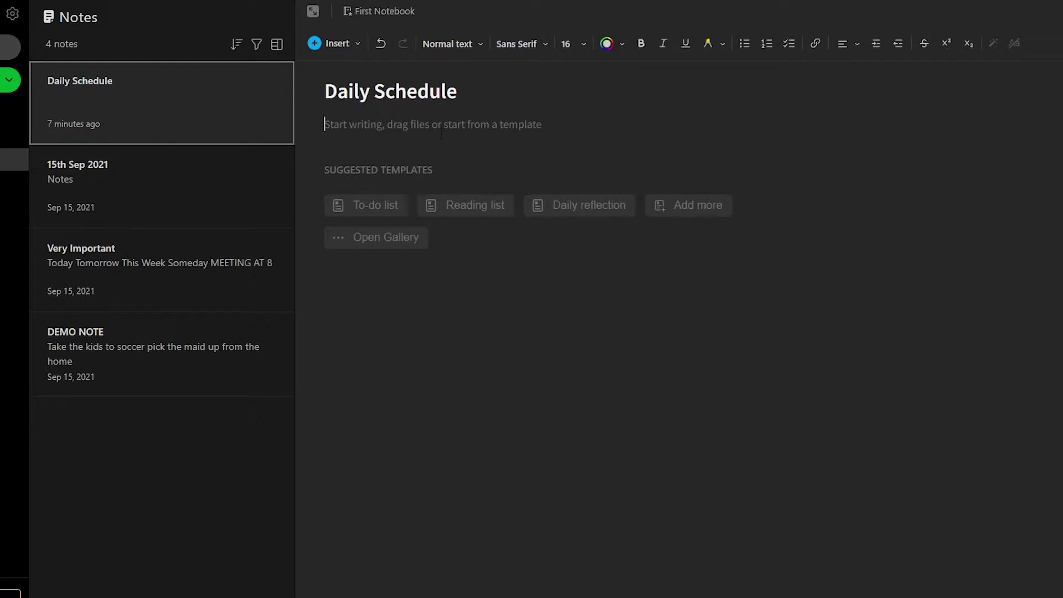
Type 'I want to do 10 podcasts in one day' as the first body line.
{"action": "type", "text": "I want to do"}
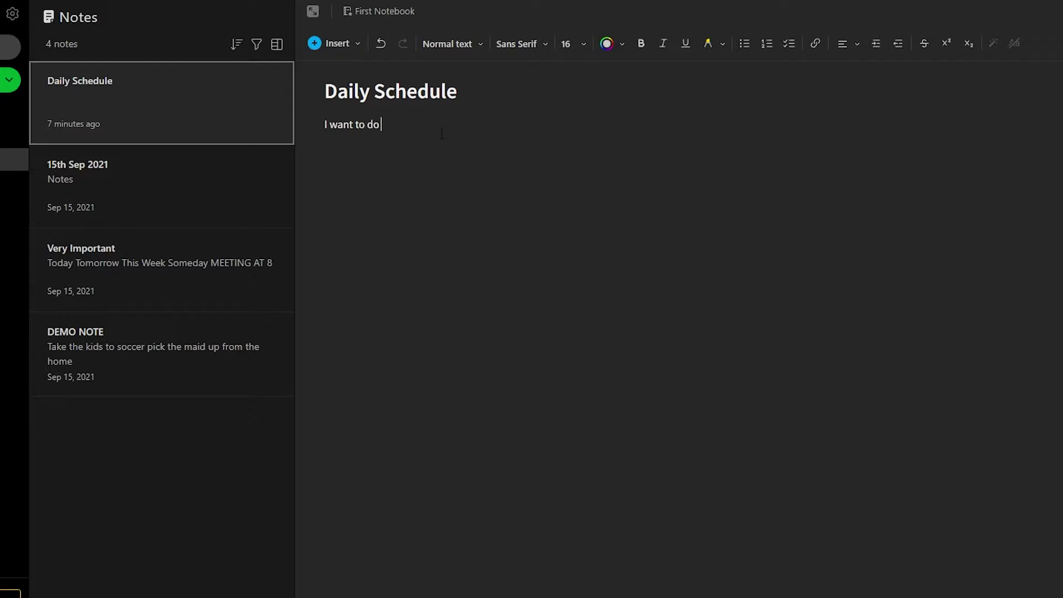
{"action": "type", "text": " 10 podcasts in a"}
{"action": "key", "text": "BackSpace"}
{"action": "key", "text": "BackSpace"}
{"action": "key", "text": "BackSpace"}
{"action": "type", "text": "n one day"}
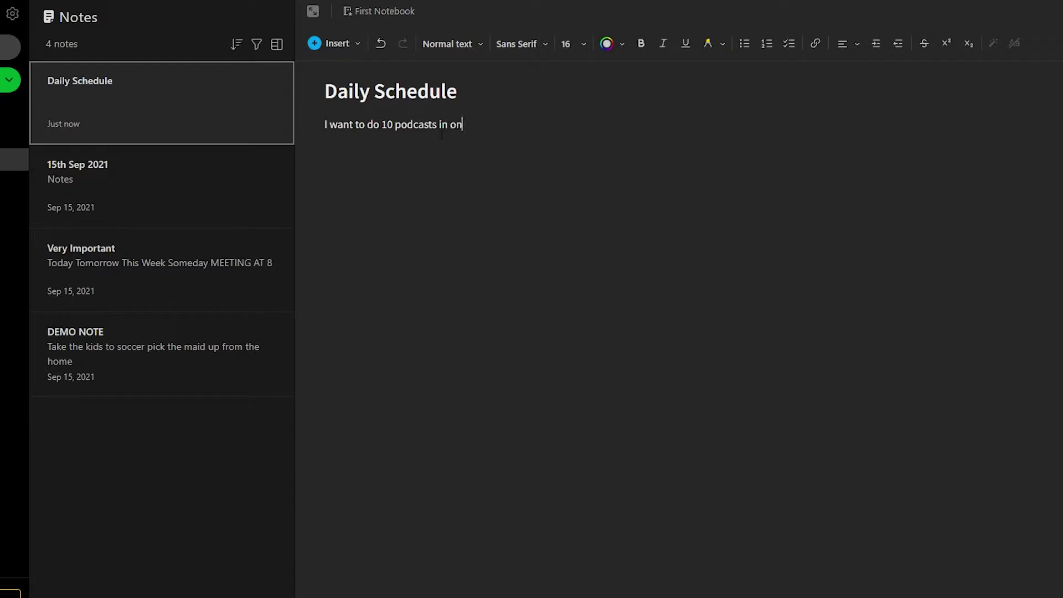
{"action": "key", "text": "Return"}
{"action": "key", "text": "Return"}
{"action": "key", "text": "Return"}
Copy and paste the sentence so it appears on four separate lines.
{"action": "key", "text": "ctrl+a"}
{"action": "key", "text": "ctrl+c"}
{"action": "key", "text": "Up"}
{"action": "key", "text": "ctrl+v"}
{"action": "key", "text": "ctrl+v"}
{"action": "key", "text": "ctrl+v"}
{"action": "left_click", "coordinate": [488, 142]}
{"action": "key", "text": "Return"}
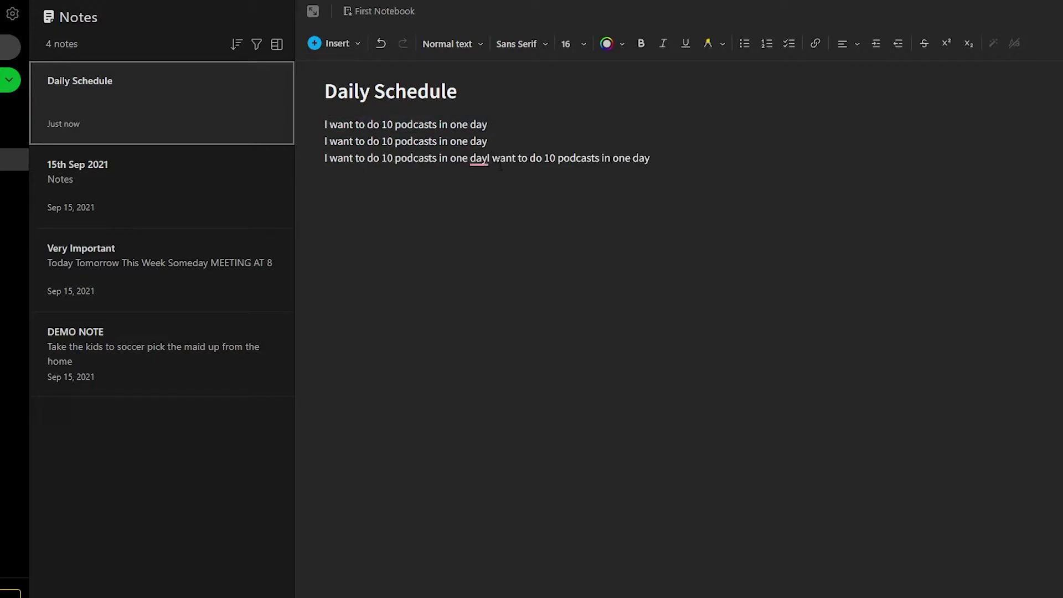
{"action": "left_click", "coordinate": [488, 158]}
{"action": "key", "text": "Return"}
{"action": "left_click", "coordinate": [590, 166]}
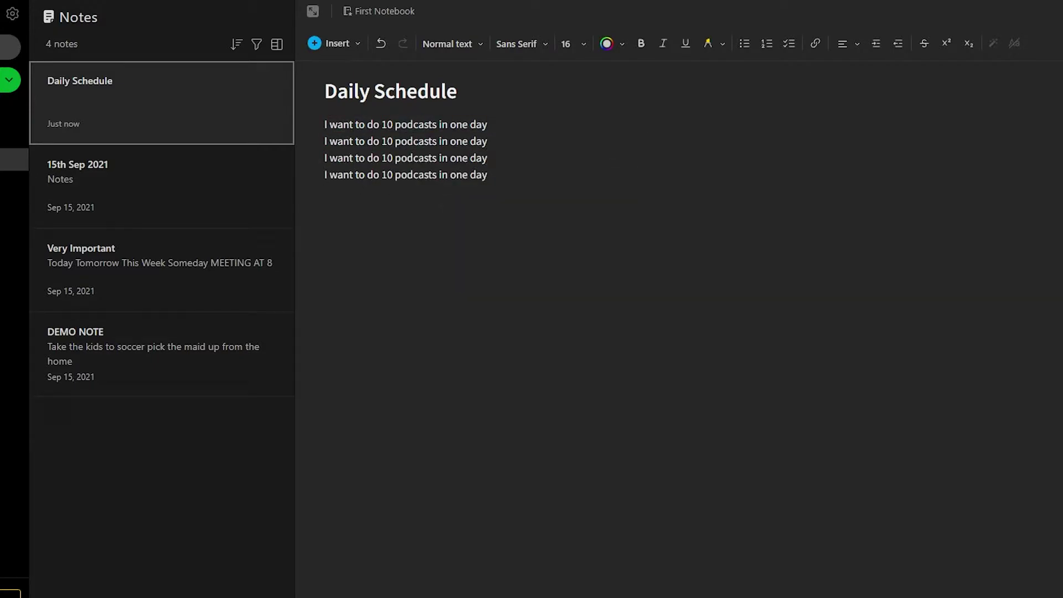
{"action": "left_click_drag", "start_coordinate": [487, 174], "coordinate": [437, 175]}
Convert the four podcast lines into a checklist, via bulleted and numbered list.
{"action": "key", "text": "ctrl+a"}
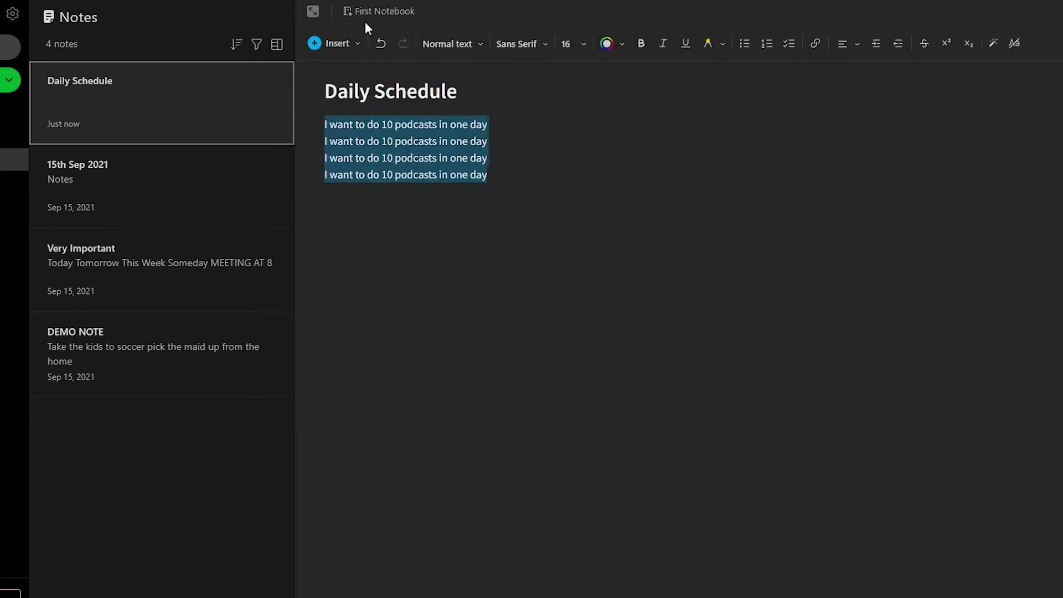
{"action": "left_click", "coordinate": [747, 44]}
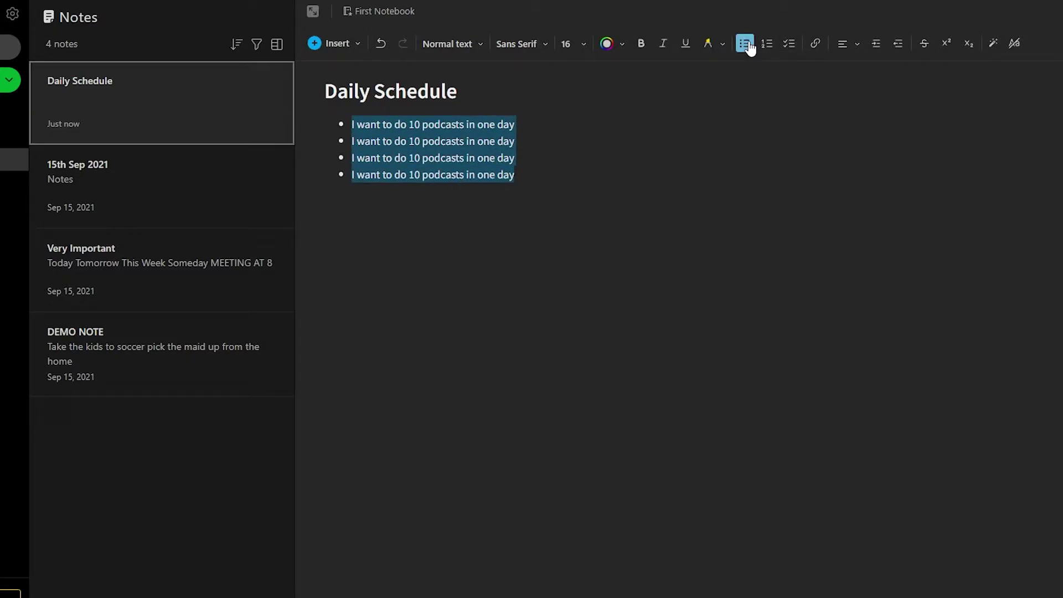
{"action": "left_click", "coordinate": [766, 44]}
{"action": "left_click", "coordinate": [789, 44]}
{"action": "left_click", "coordinate": [515, 158]}
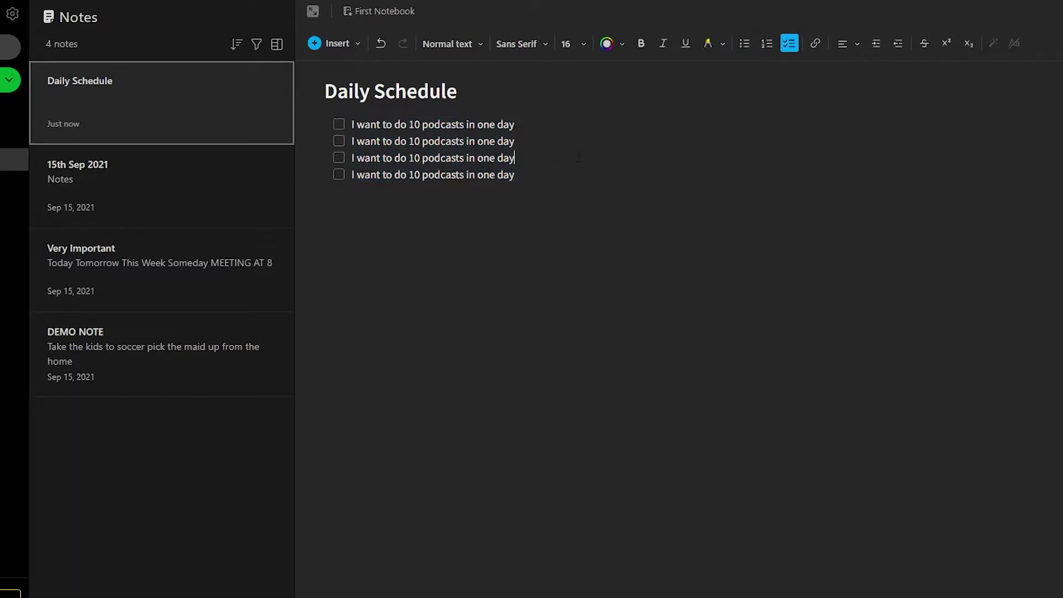
Tick off all four checklist items.
{"action": "left_click", "coordinate": [339, 124]}
{"action": "left_click", "coordinate": [338, 142]}
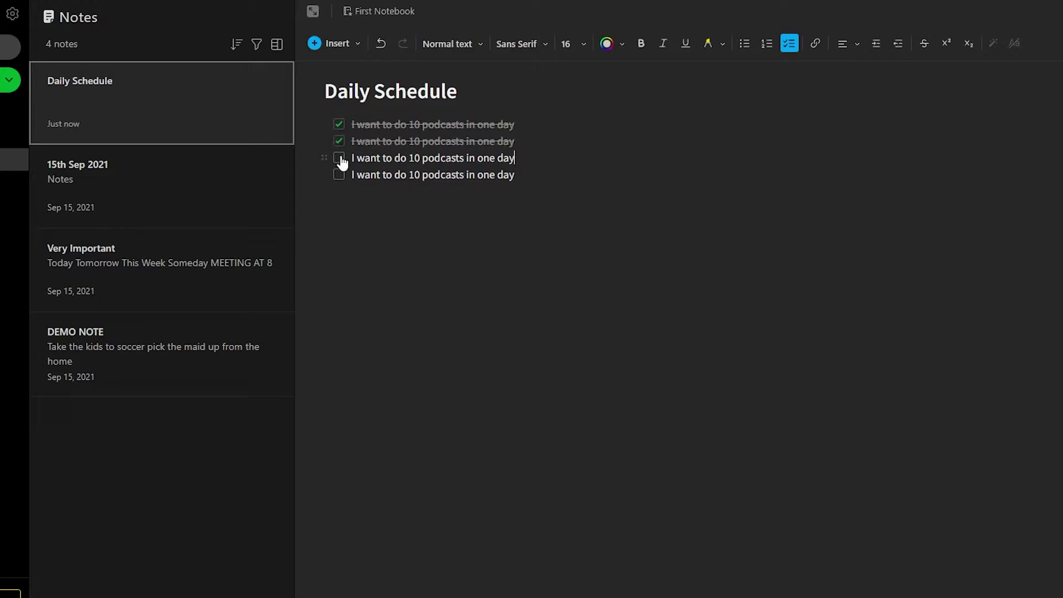
{"action": "left_click", "coordinate": [338, 158]}
{"action": "left_click", "coordinate": [339, 175]}
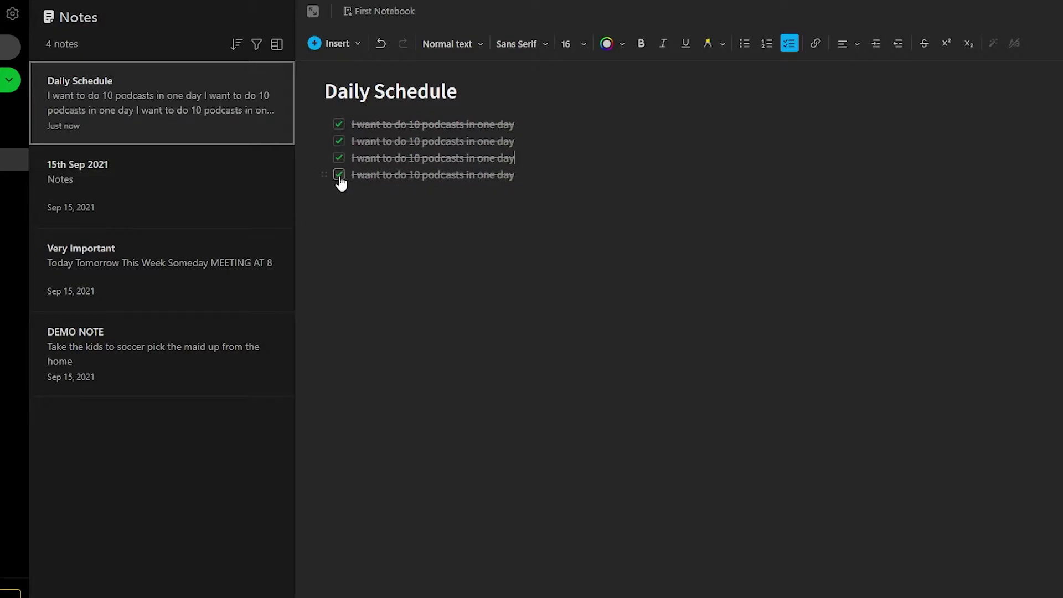
{"action": "left_click", "coordinate": [543, 177]}
End the checklist with a plain line below the last item, ready to insert a divider.
{"action": "type", "text": "\\"}
{"action": "key", "text": "Return"}
{"action": "key", "text": "Return"}
{"action": "key", "text": "Return"}
{"action": "key", "text": "Return"}
{"action": "left_click", "coordinate": [346, 49]}
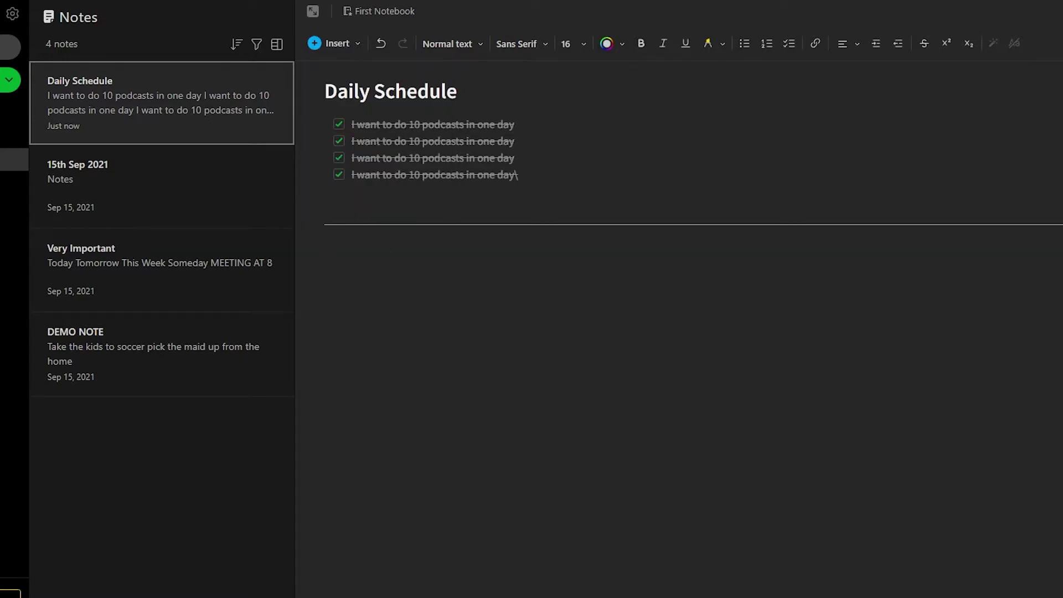
Insert a table below the divider and expand it to six columns and five rows.
{"action": "left_click", "coordinate": [347, 45]}
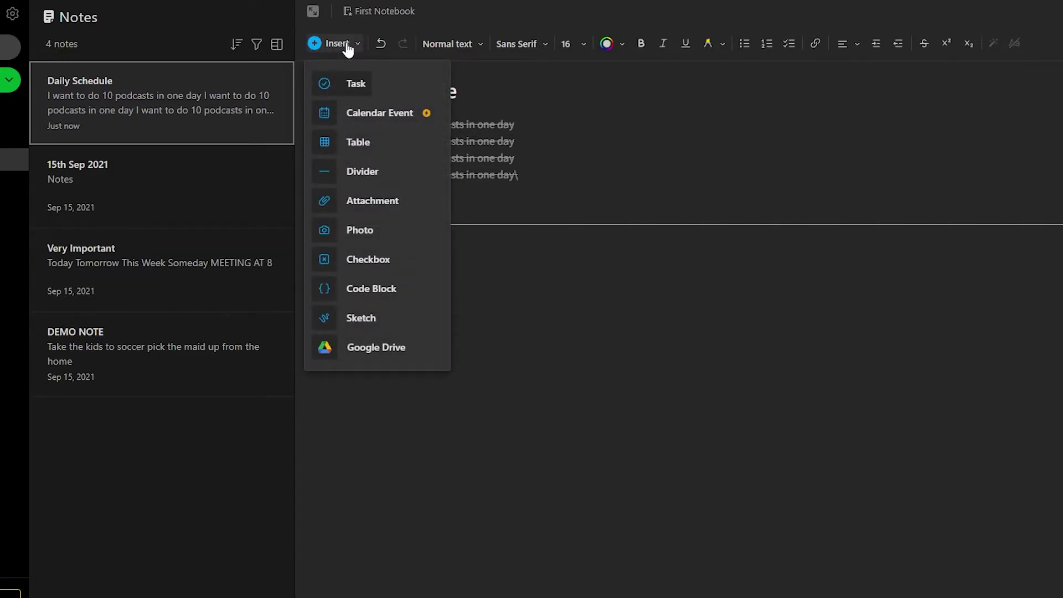
{"action": "left_click", "coordinate": [350, 142]}
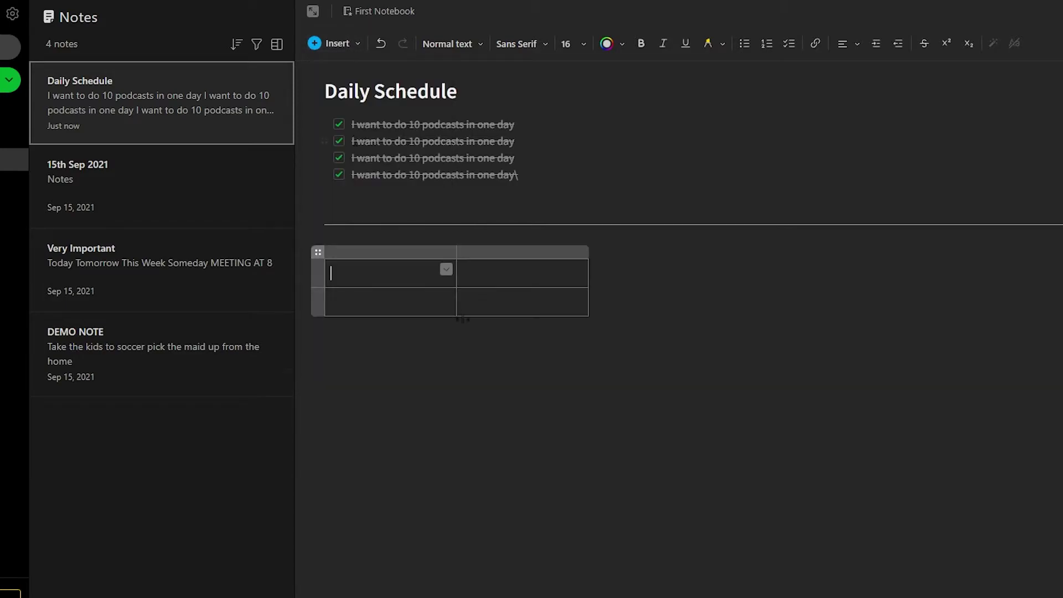
{"action": "left_click", "coordinate": [318, 250]}
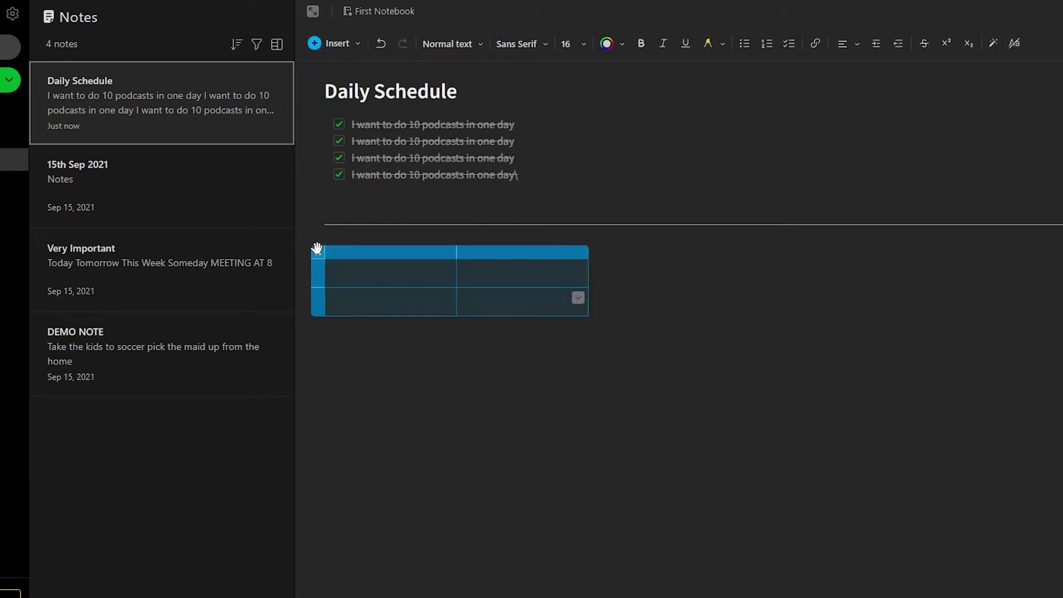
{"action": "left_click", "coordinate": [336, 248]}
{"action": "left_click", "coordinate": [324, 243]}
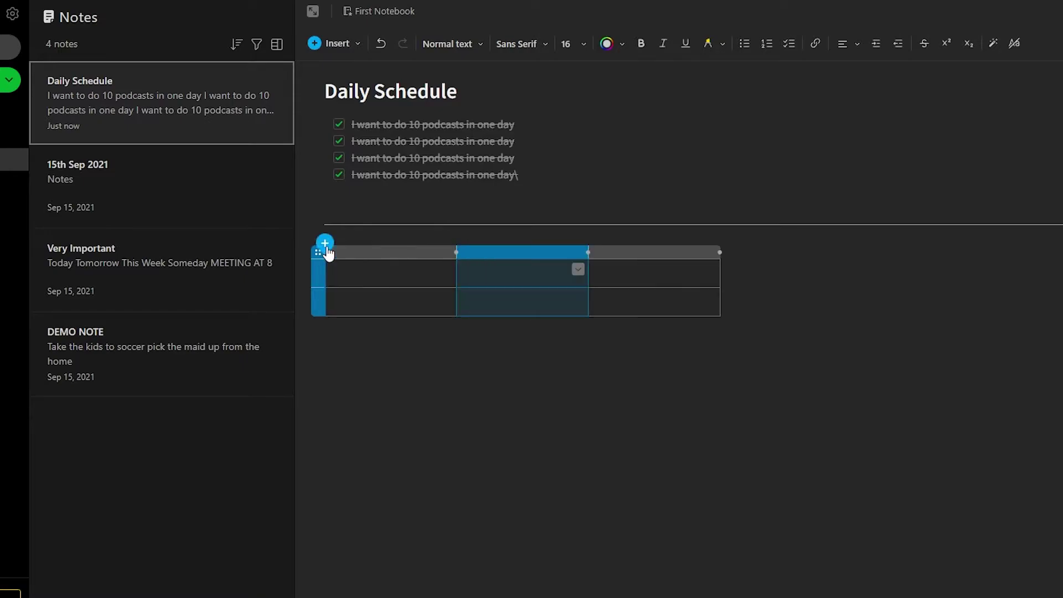
{"action": "left_click", "coordinate": [325, 243]}
{"action": "left_click", "coordinate": [325, 243]}
{"action": "left_click", "coordinate": [325, 243]}
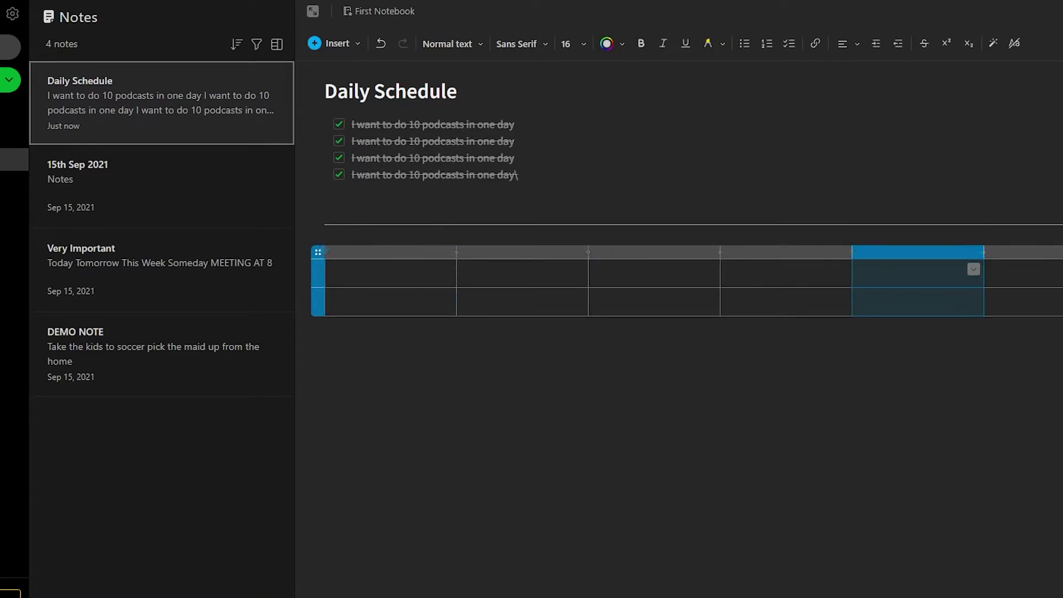
{"action": "left_click", "coordinate": [325, 334]}
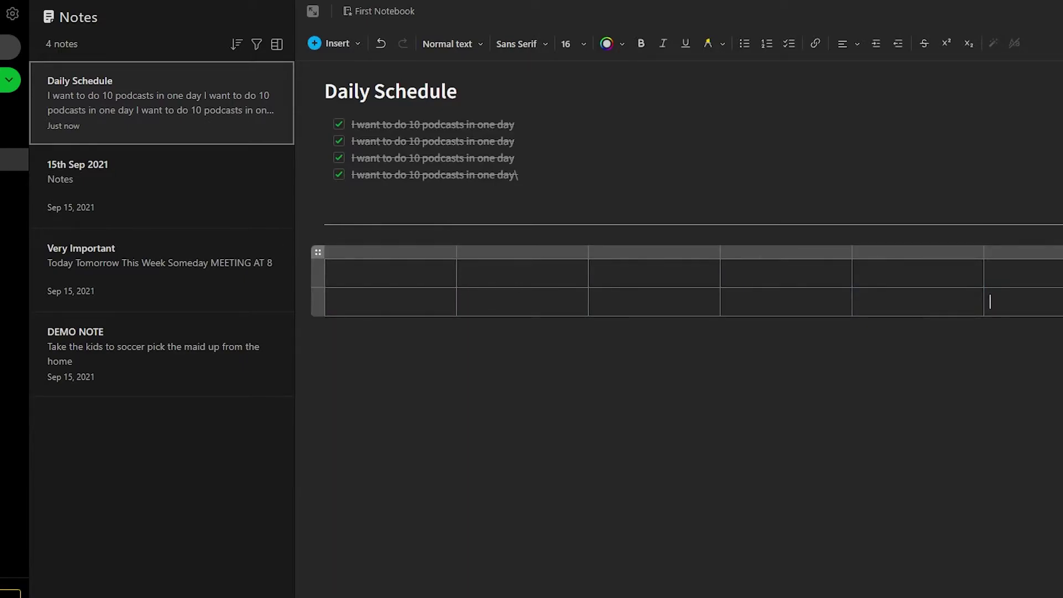
{"action": "left_click", "coordinate": [1060, 298]}
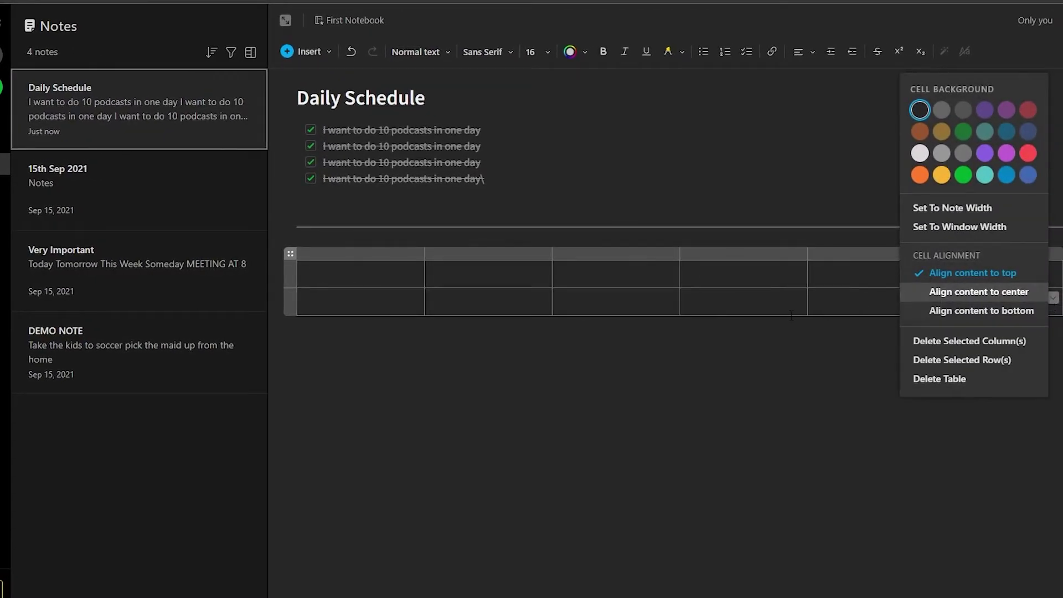
{"action": "left_click", "coordinate": [790, 316]}
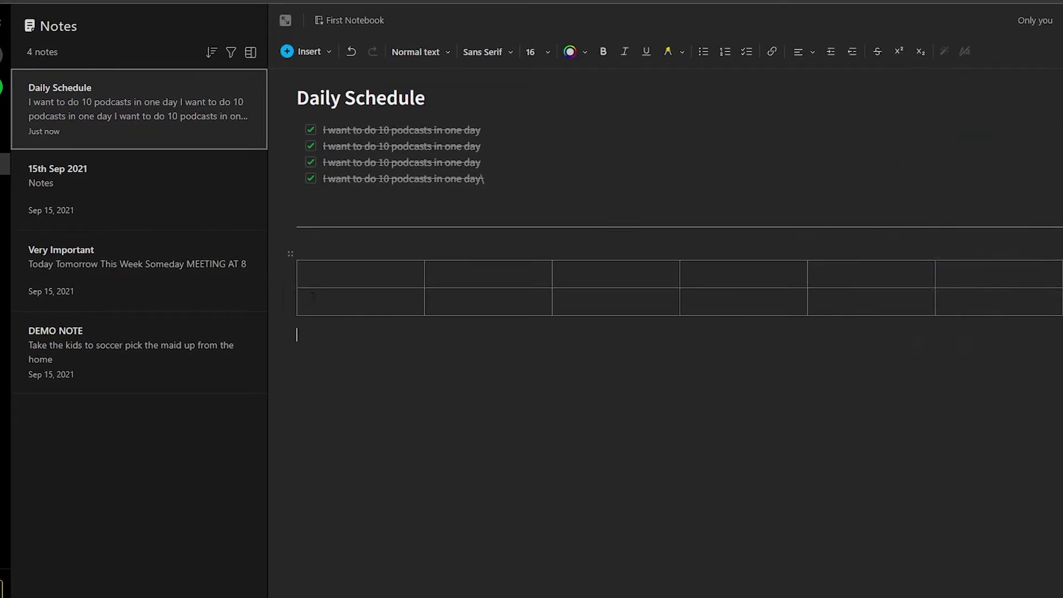
{"action": "left_click", "coordinate": [282, 261]}
{"action": "left_click", "coordinate": [283, 261]}
{"action": "left_click", "coordinate": [282, 261]}
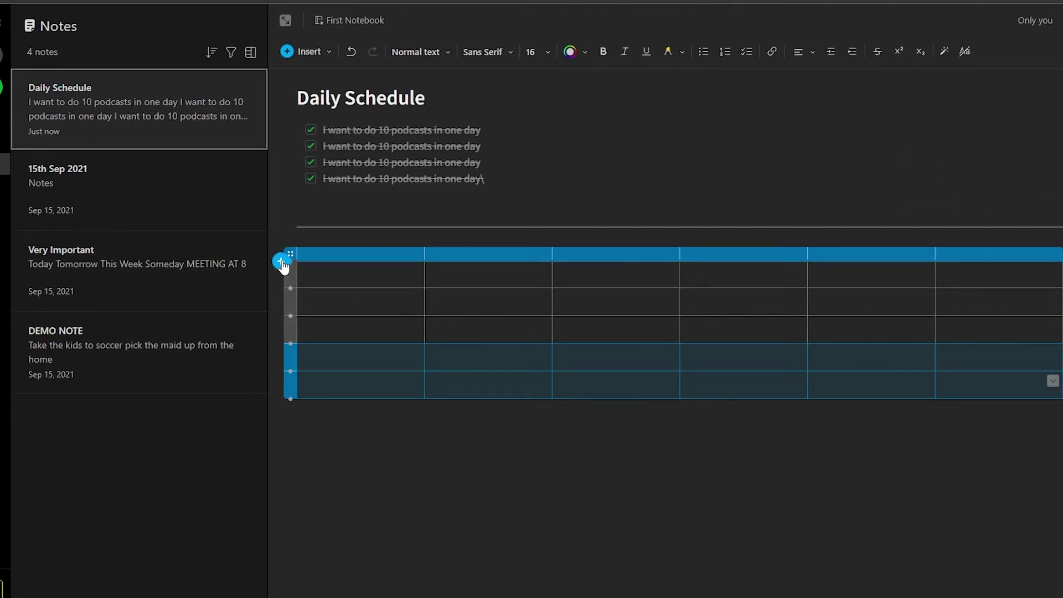
Head the table's first two columns 'credit' and 'debit'.
{"action": "left_click", "coordinate": [345, 277]}
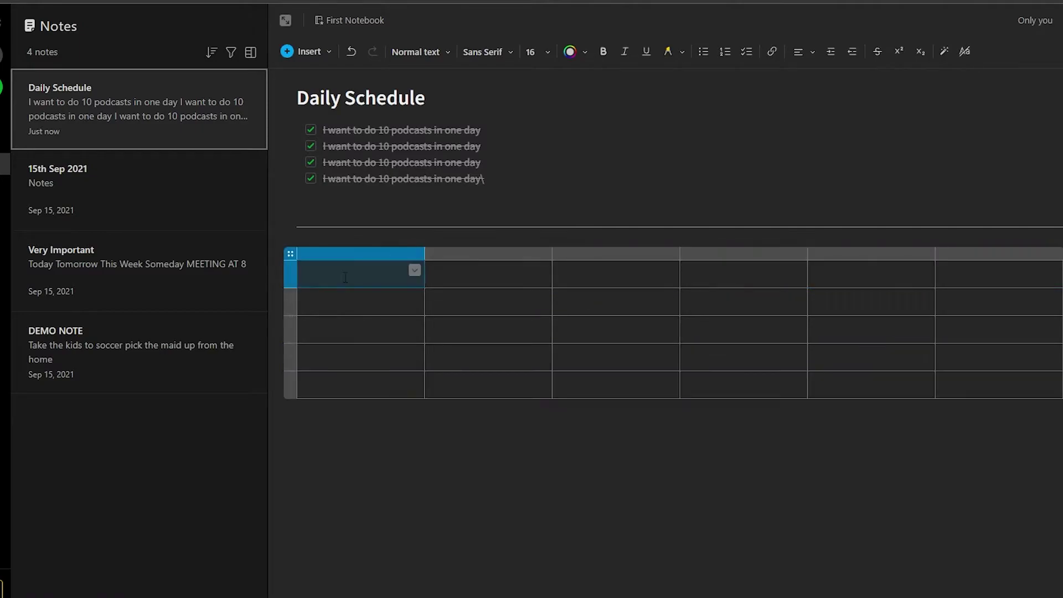
{"action": "left_click", "coordinate": [345, 276]}
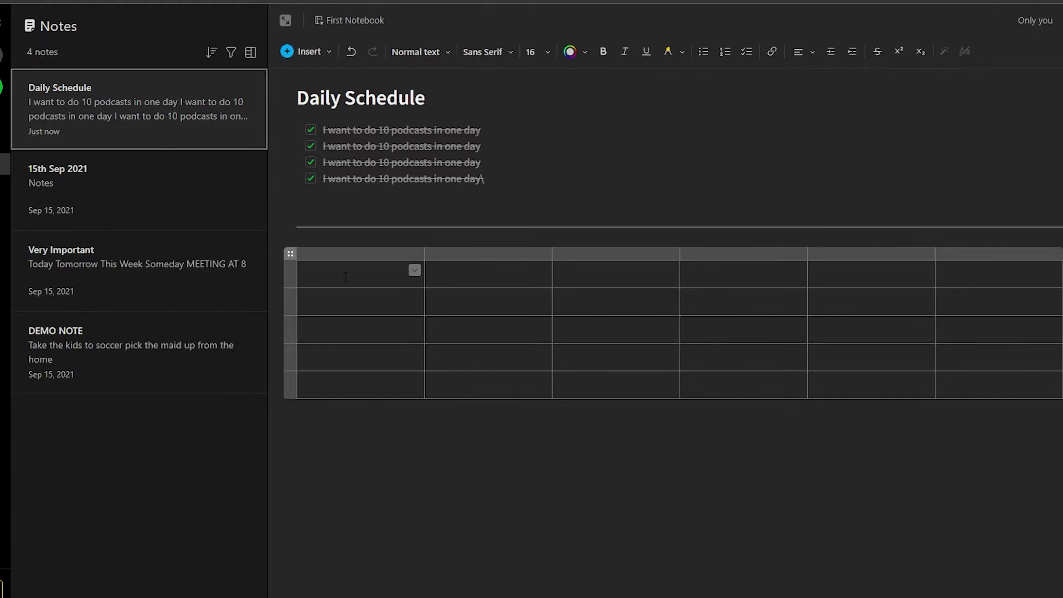
{"action": "type", "text": "credit"}
{"action": "left_click", "coordinate": [471, 274]}
{"action": "type", "text": "debit"}
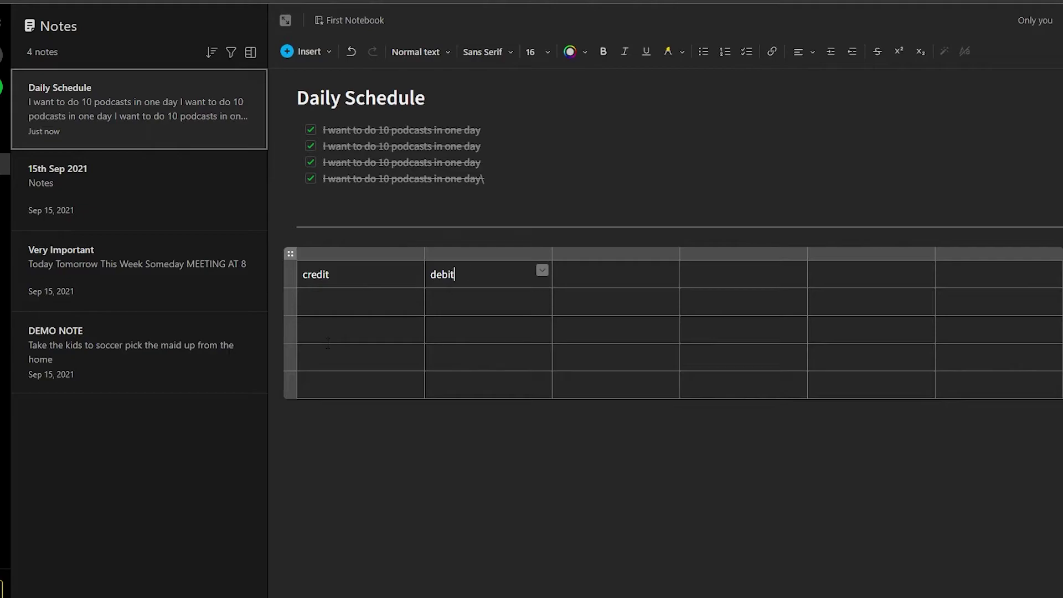
Enter $34 and $23 under credit and finish editing the table.
{"action": "left_click", "coordinate": [366, 312]}
{"action": "type", "text": "$34"}
{"action": "left_click", "coordinate": [363, 329]}
{"action": "type", "text": "ad"}
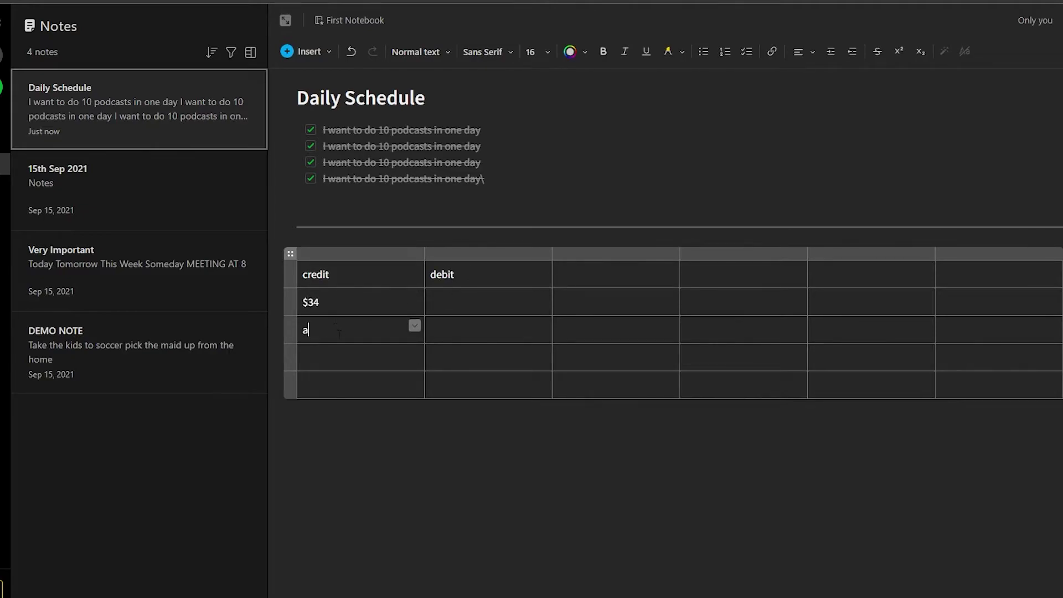
{"action": "left_click", "coordinate": [355, 357]}
{"action": "key", "text": "Up"}
{"action": "key", "text": "BackSpace"}
{"action": "key", "text": "BackSpace"}
{"action": "type", "text": "23"}
{"action": "key", "text": "Down"}
{"action": "left_click", "coordinate": [337, 334]}
{"action": "type", "text": "$"}
{"action": "left_click", "coordinate": [572, 425]}
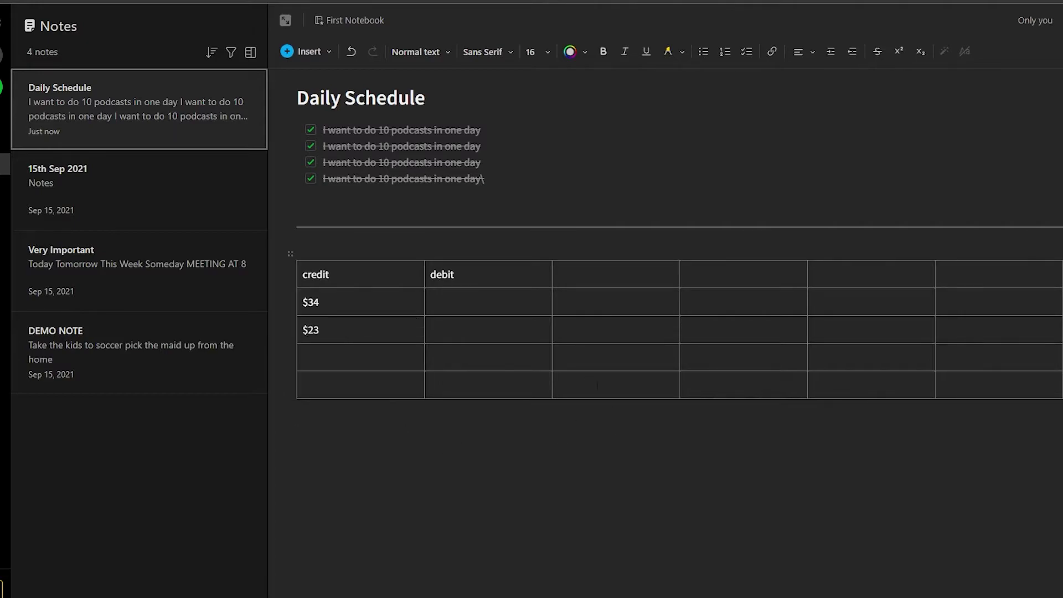
{"action": "left_click_drag", "start_coordinate": [512, 187], "coordinate": [322, 128]}
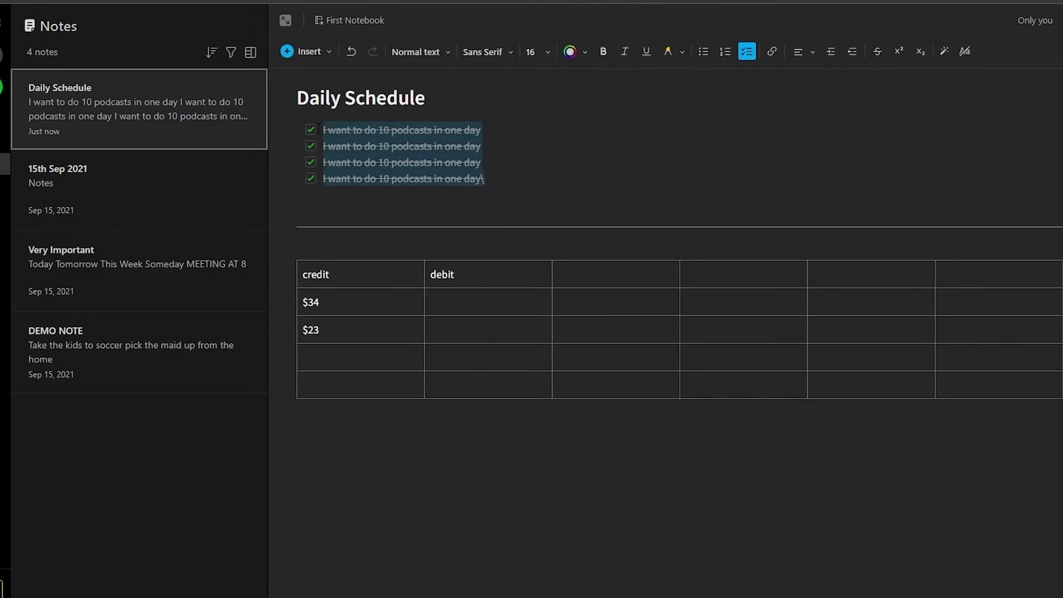
Change the four checklist lines to a bulleted list in Handwritten font.
{"action": "left_click", "coordinate": [703, 51]}
{"action": "left_click", "coordinate": [505, 56]}
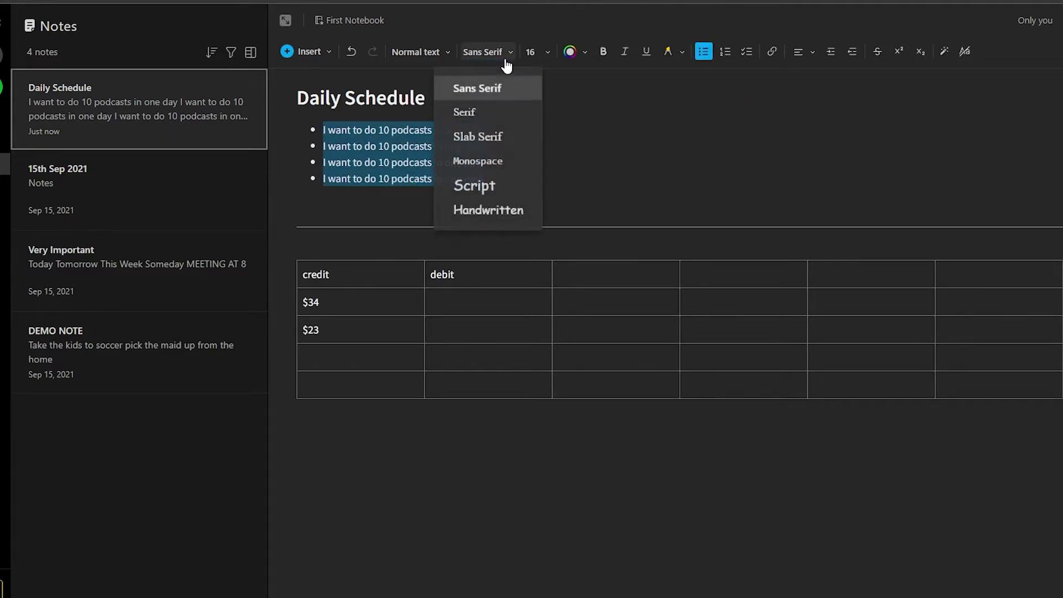
{"action": "left_click", "coordinate": [475, 186]}
{"action": "left_click", "coordinate": [487, 52]}
{"action": "left_click", "coordinate": [488, 211]}
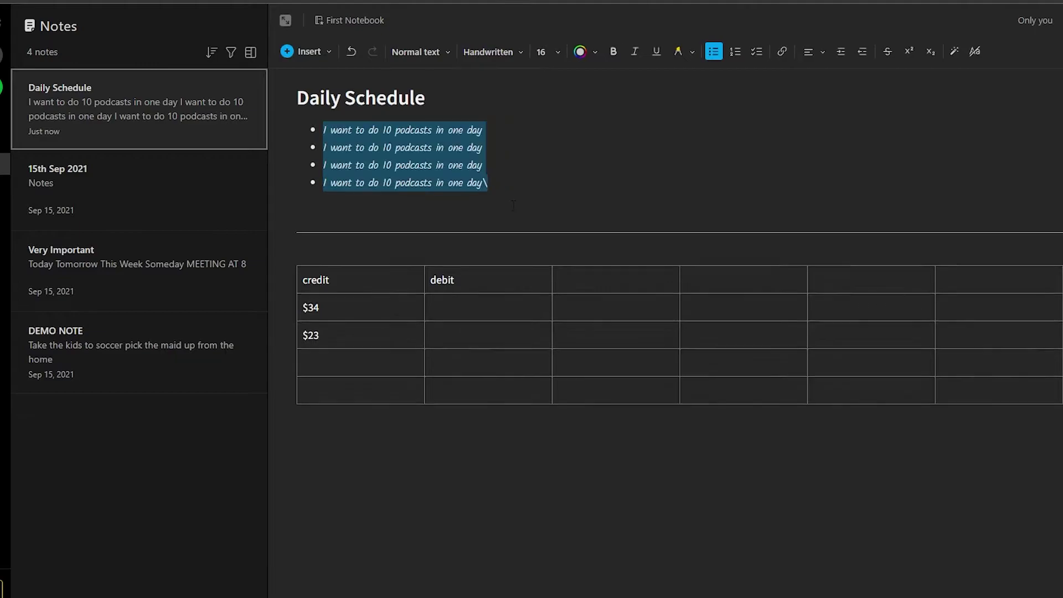
{"action": "left_click", "coordinate": [427, 52]}
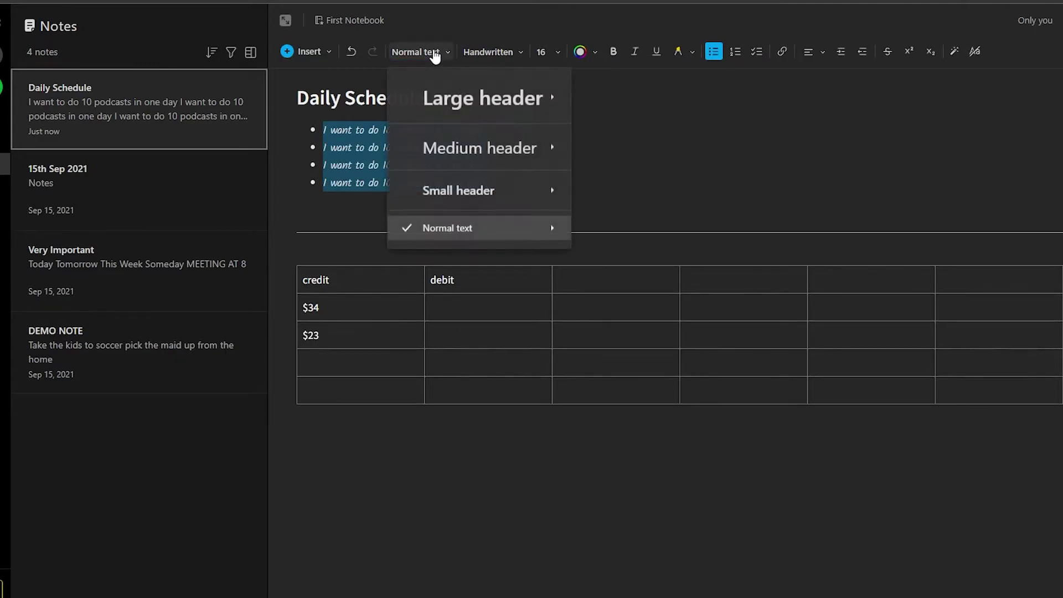
{"action": "mouse_move", "coordinate": [526, 146]}
{"action": "left_click", "coordinate": [679, 104]}
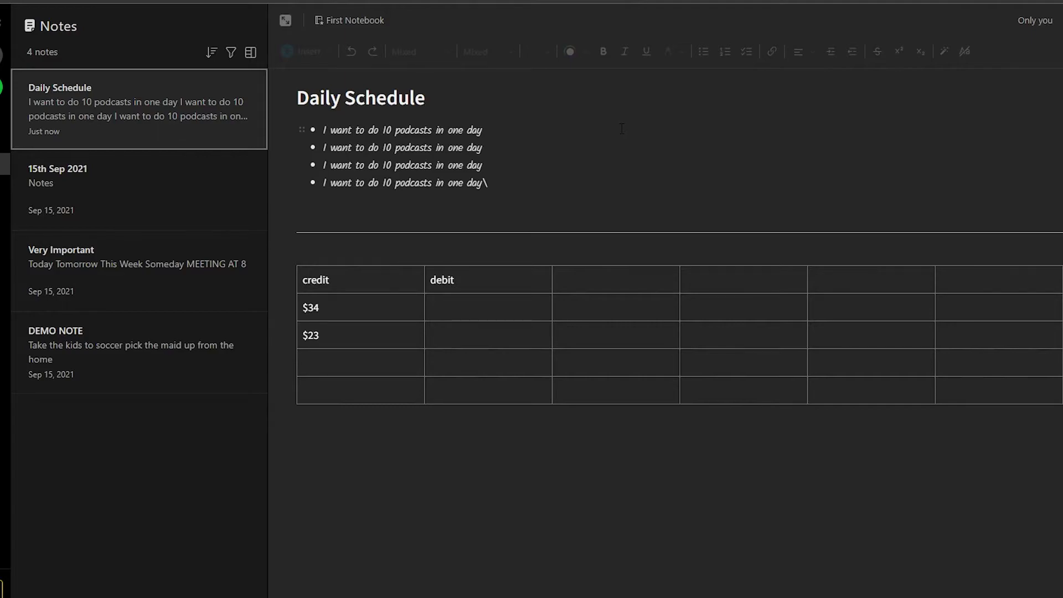
{"action": "left_click", "coordinate": [527, 148]}
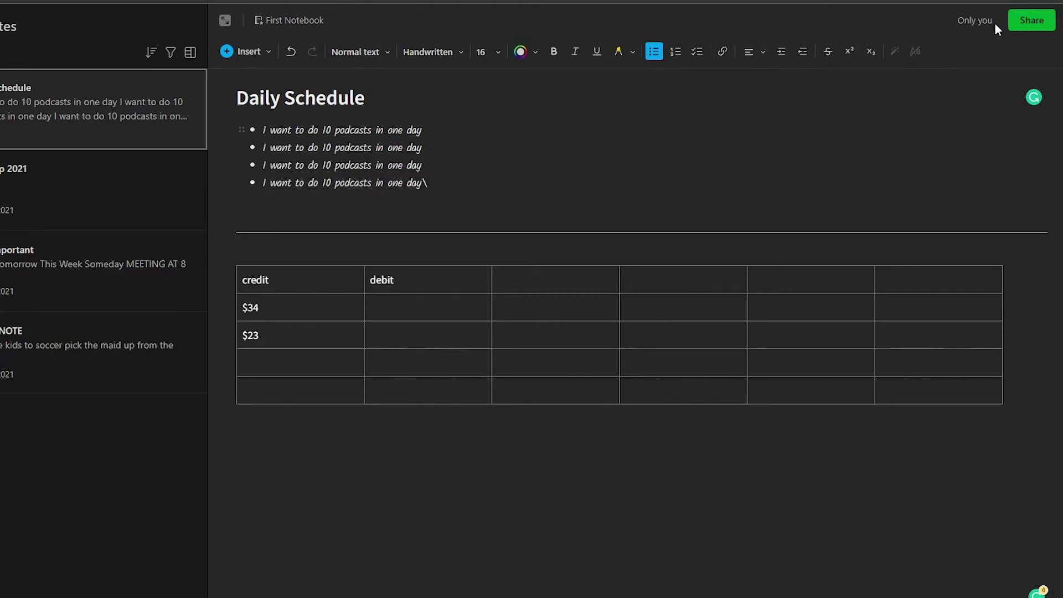
Enable the view-only shareable link for Daily Schedule and close the share dialog.
{"action": "left_click", "coordinate": [1036, 22]}
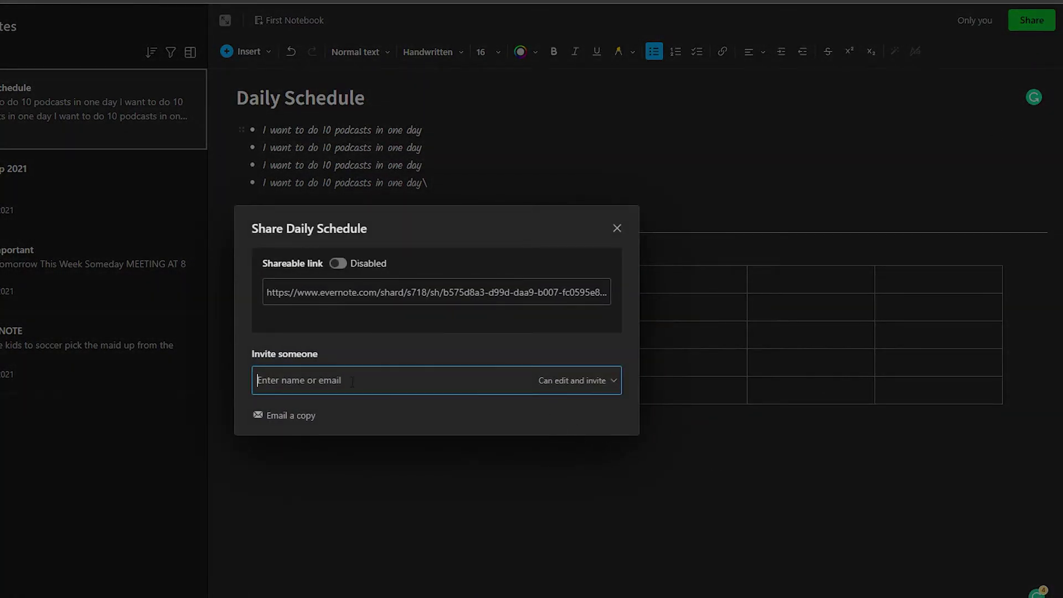
{"action": "left_click", "coordinate": [339, 265]}
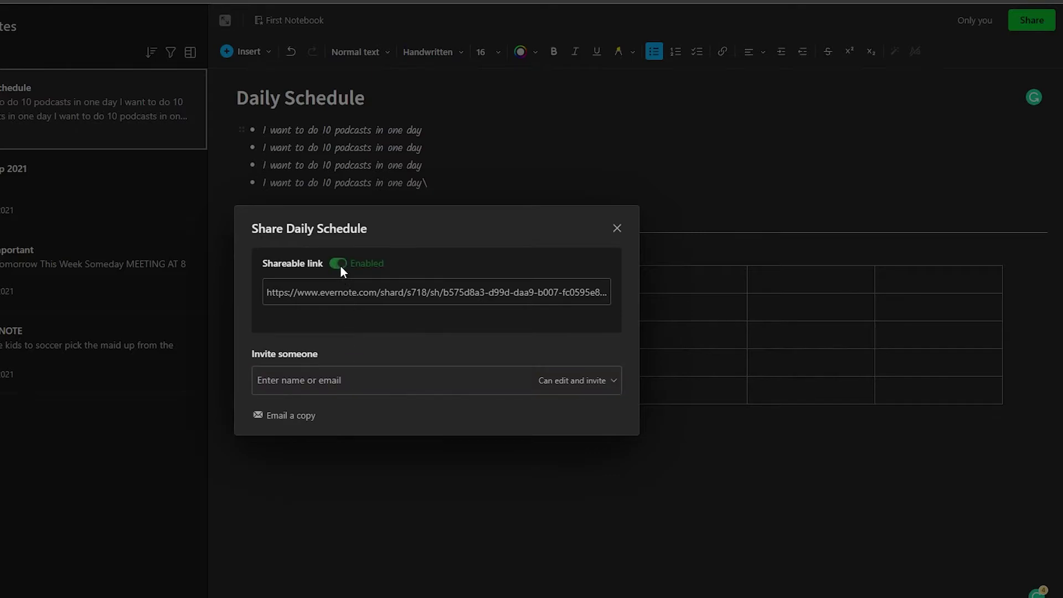
{"action": "left_click", "coordinate": [380, 299]}
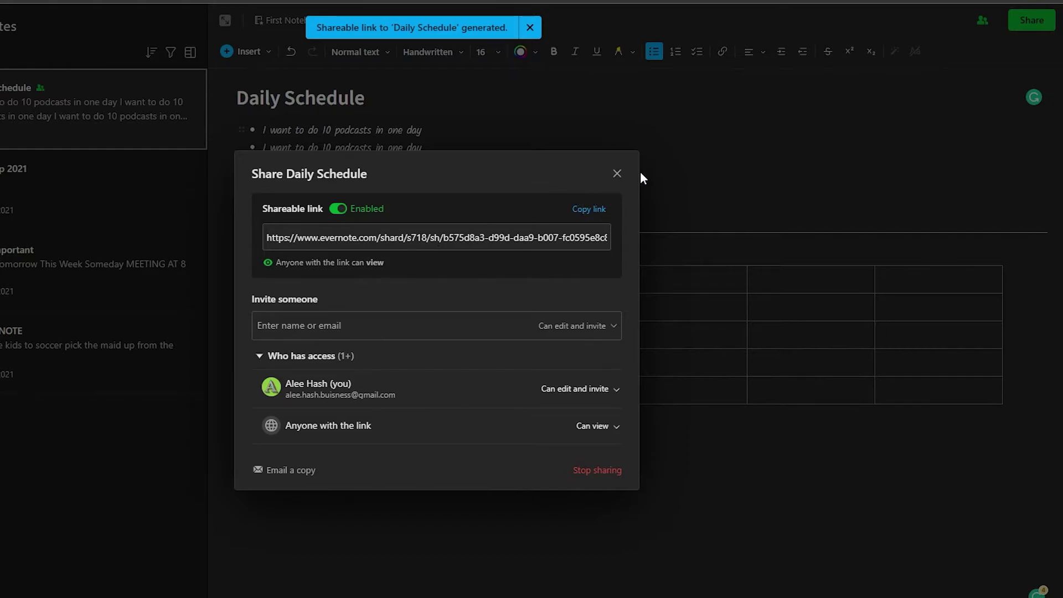
{"action": "left_click", "coordinate": [616, 175]}
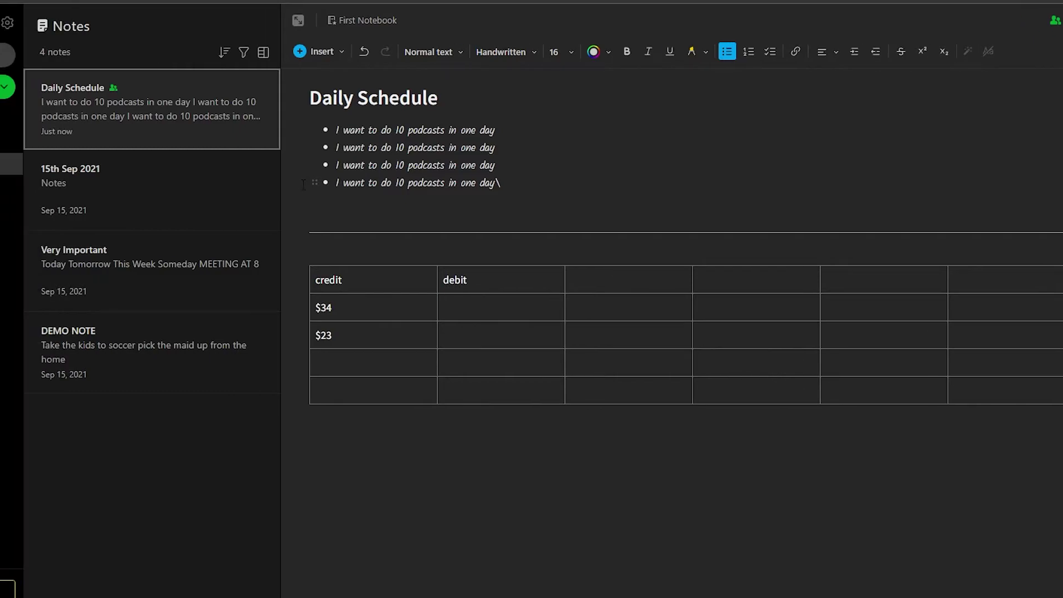
{"action": "left_click", "coordinate": [68, 143]}
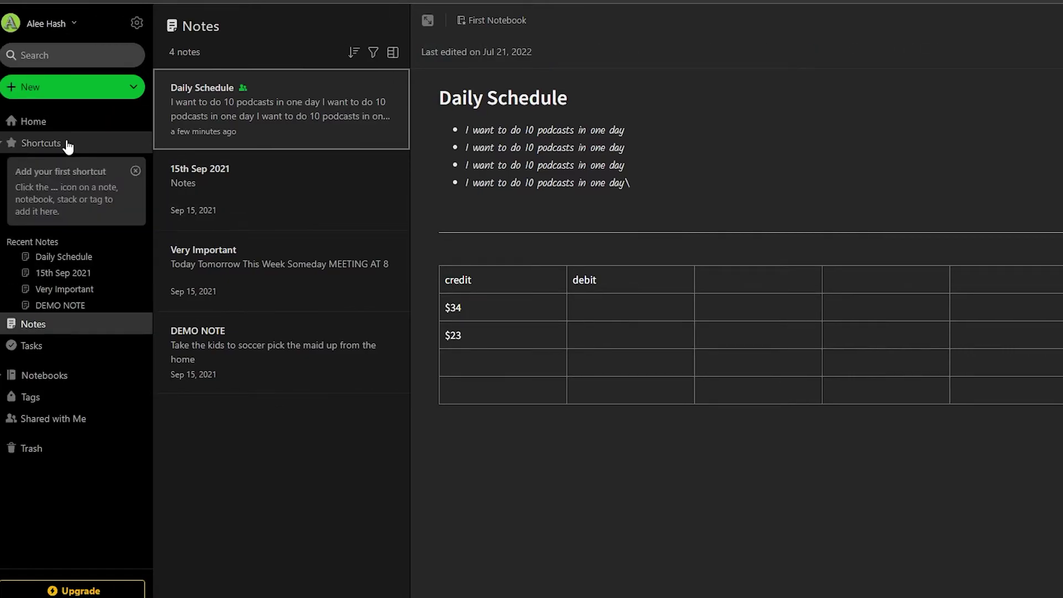
{"action": "left_click", "coordinate": [136, 171]}
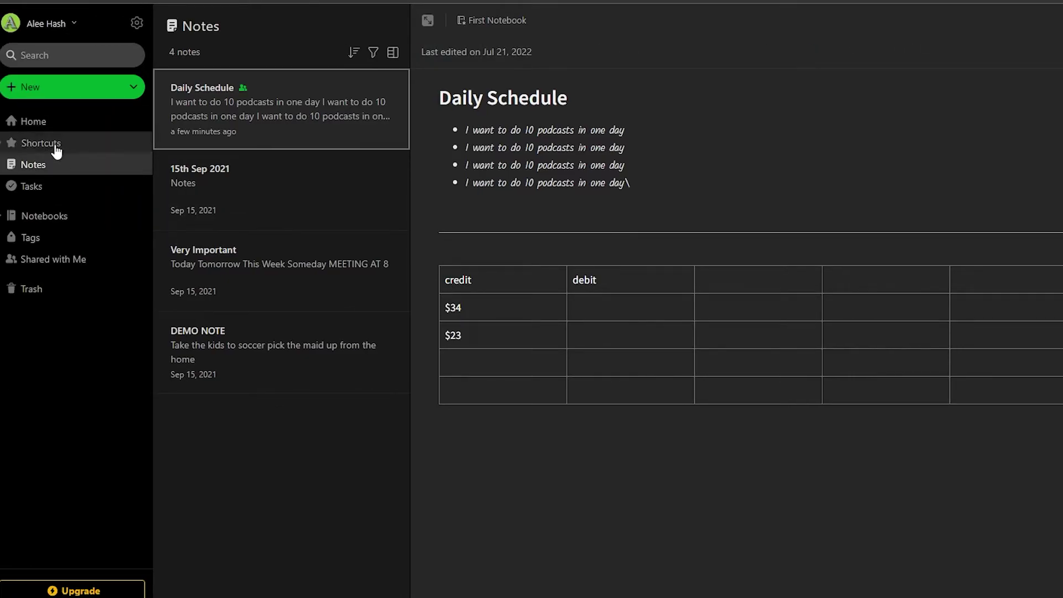
{"action": "left_click", "coordinate": [25, 145]}
{"action": "right_click", "coordinate": [234, 128]}
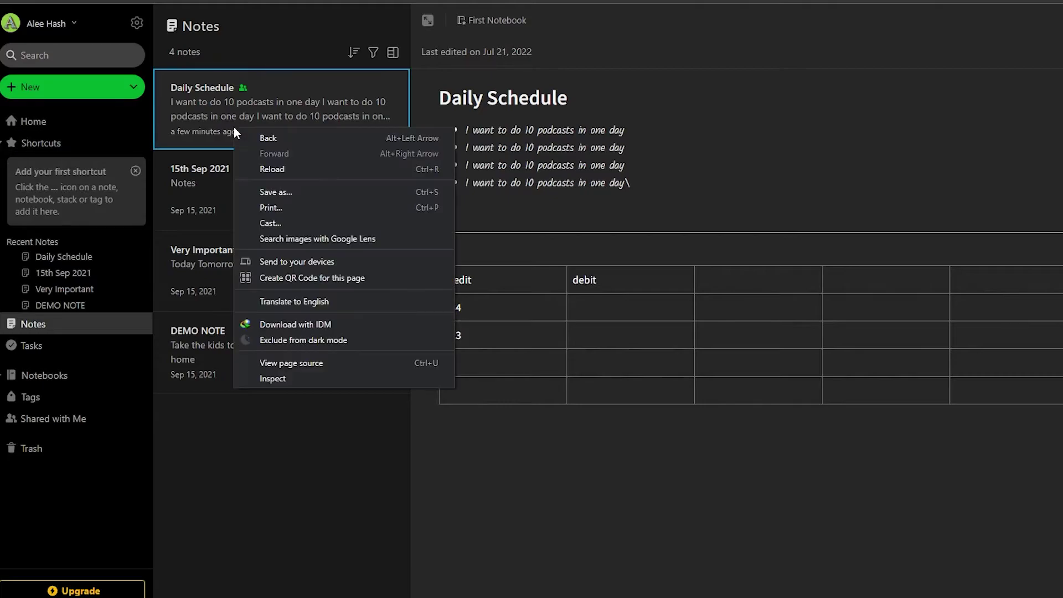
{"action": "left_click", "coordinate": [681, 519]}
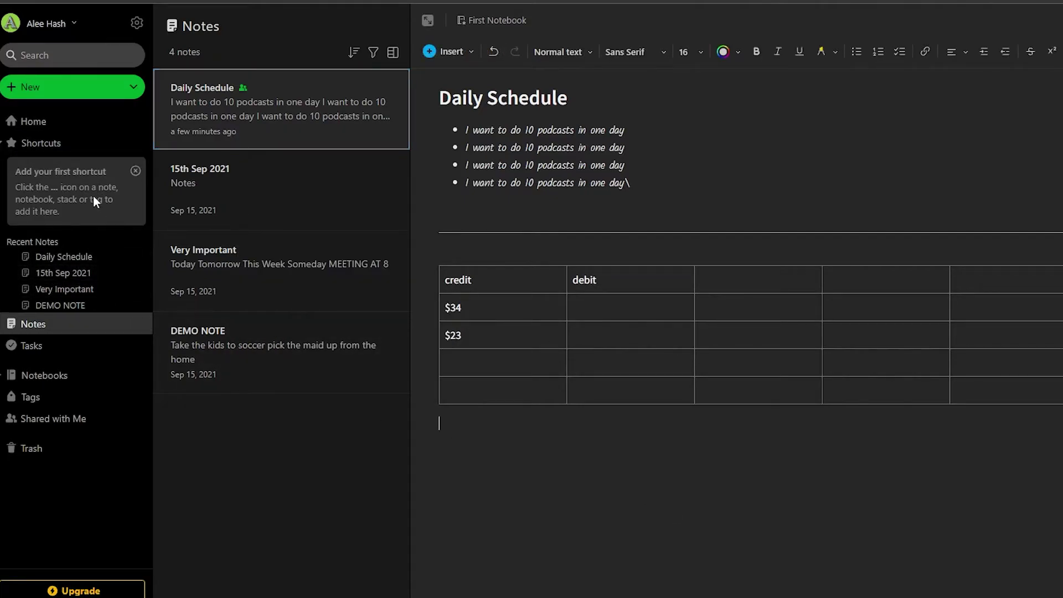
{"action": "left_click", "coordinate": [48, 355]}
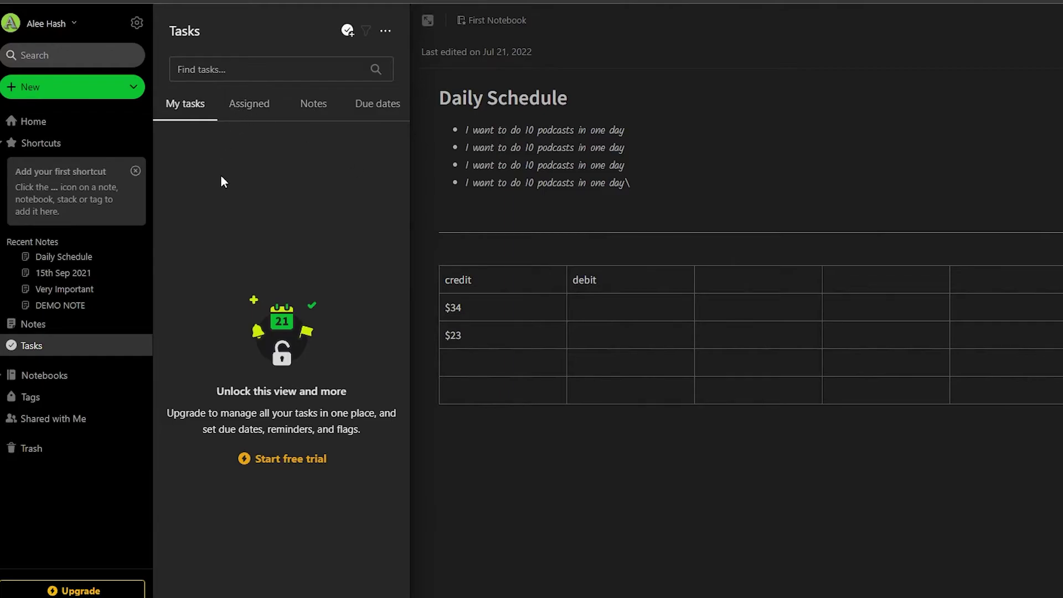
{"action": "left_click", "coordinate": [675, 188]}
{"action": "left_click", "coordinate": [642, 162]}
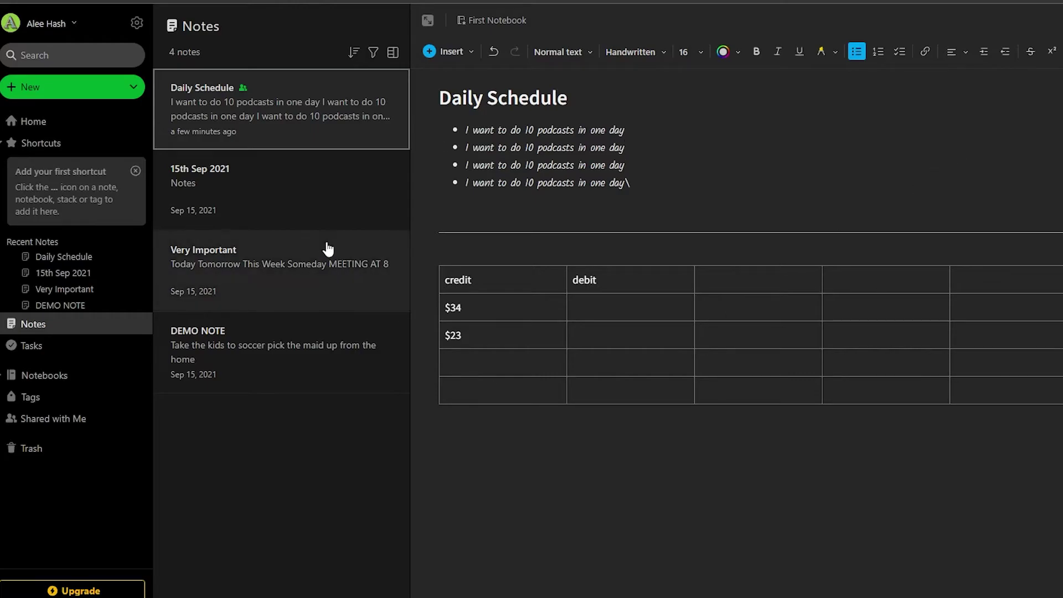
Add Daily Schedule to Shortcuts with Ctrl+Alt+S and open it from its sidebar shortcut.
{"action": "left_click", "coordinate": [62, 145]}
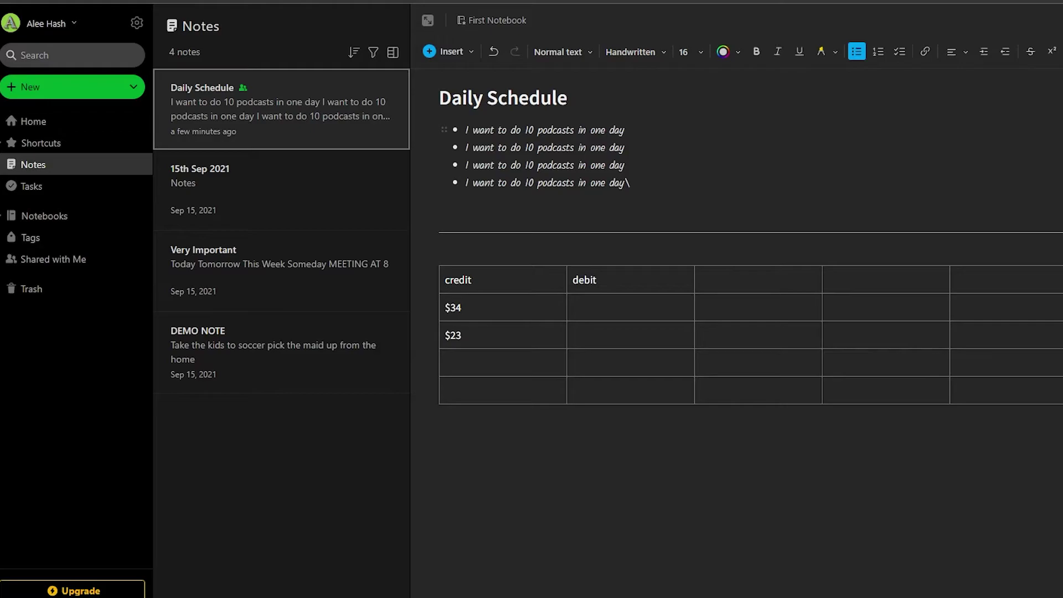
{"action": "key", "text": "ctrl+alt+s"}
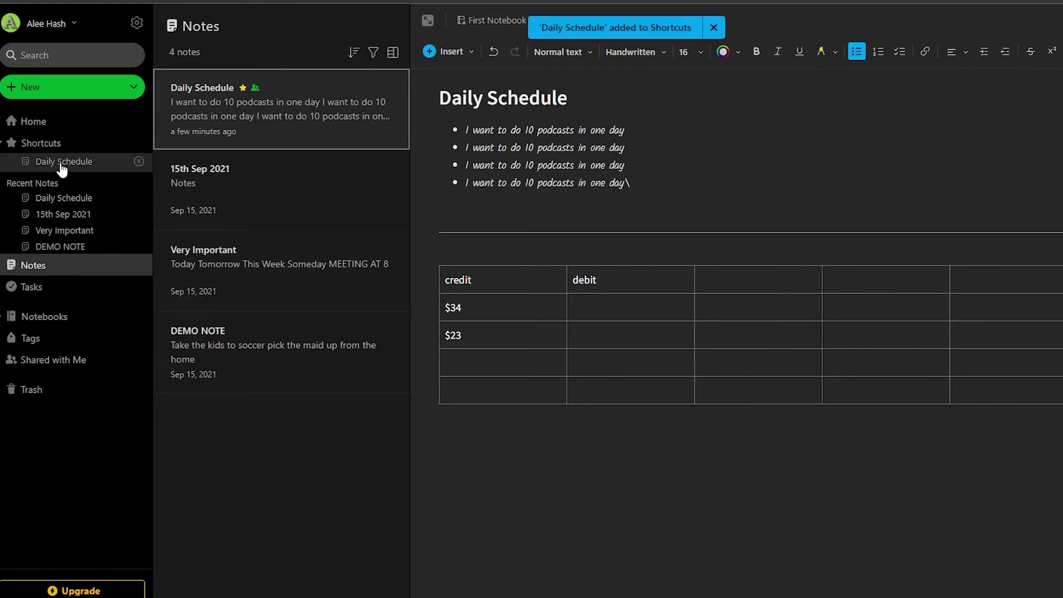
{"action": "left_click", "coordinate": [61, 162]}
{"action": "left_click", "coordinate": [53, 150]}
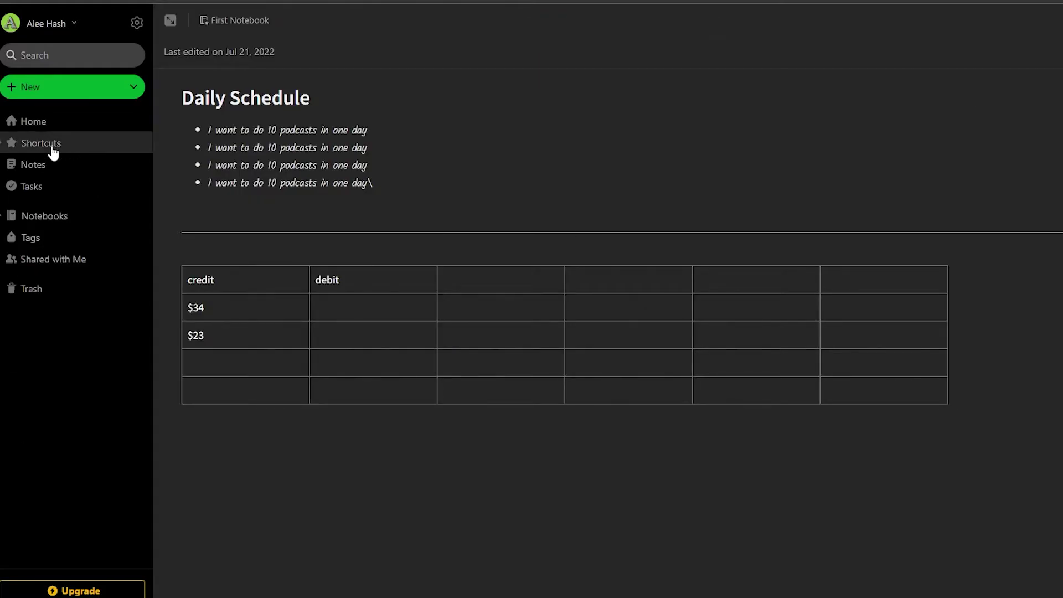
{"action": "left_click", "coordinate": [53, 149]}
{"action": "left_click", "coordinate": [32, 122]}
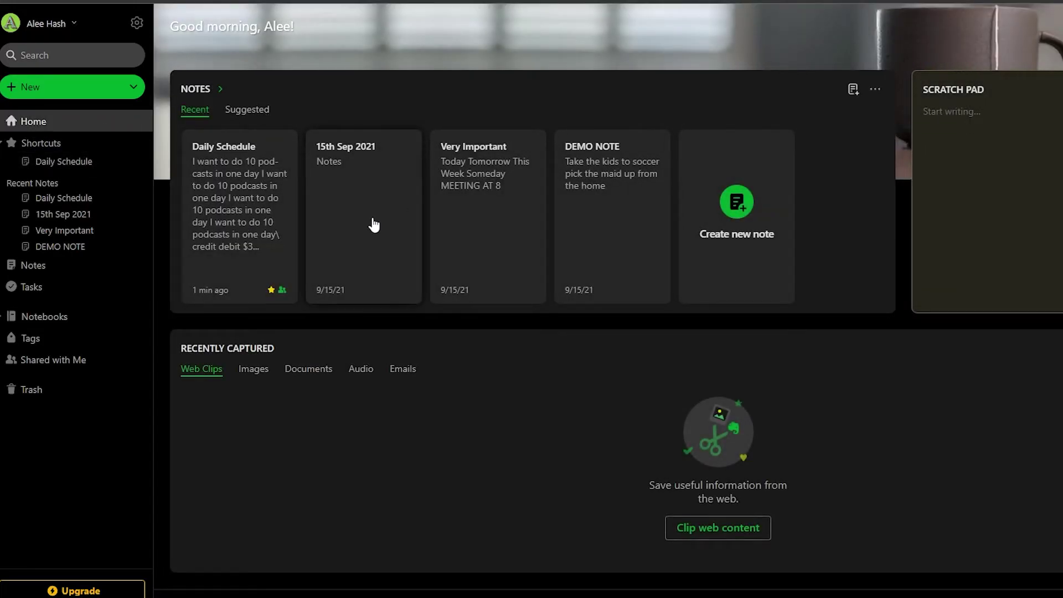
{"action": "left_click", "coordinate": [49, 168]}
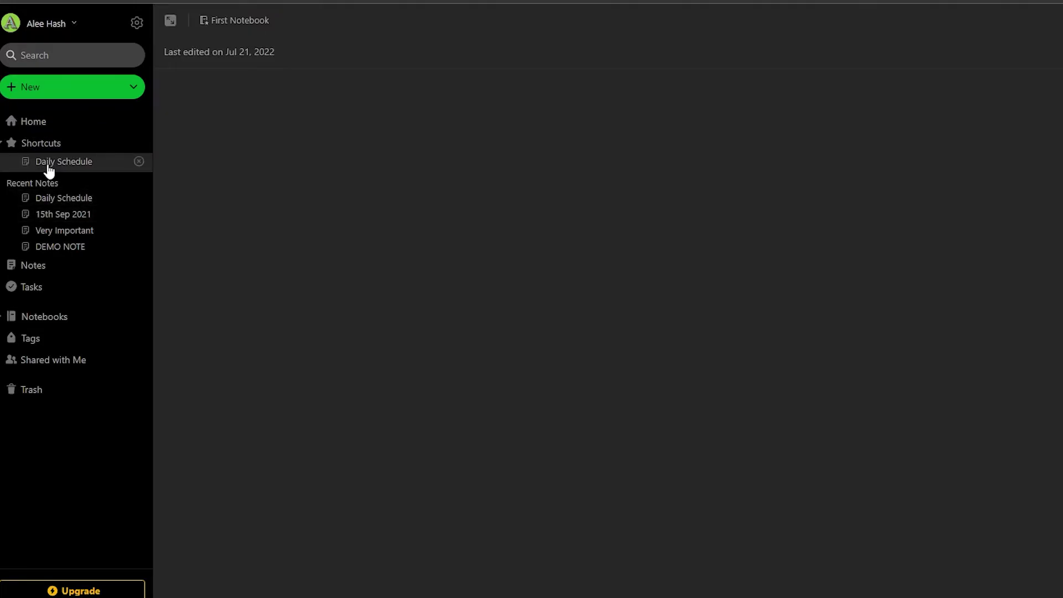
{"action": "left_click", "coordinate": [49, 149]}
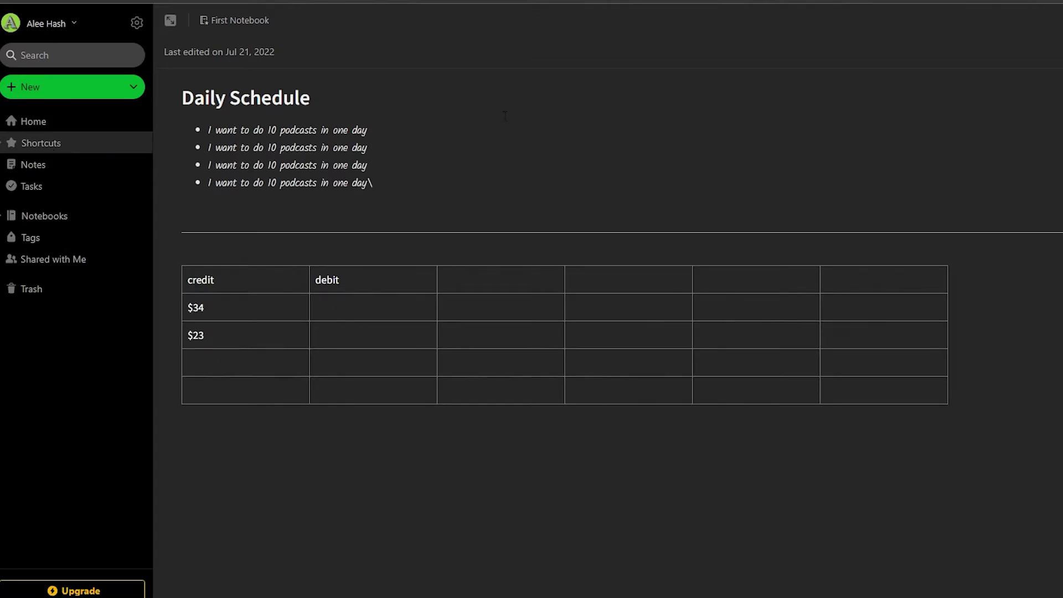
Create a new tag named 'physics' from the Tags list, then return to the note.
{"action": "left_click", "coordinate": [192, 157]}
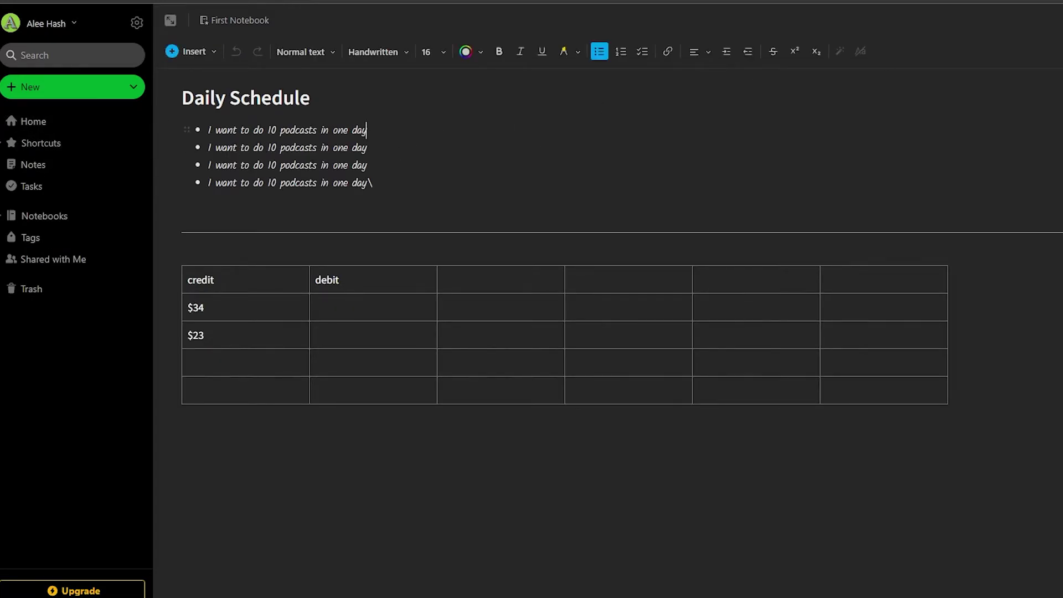
{"action": "left_click", "coordinate": [53, 239]}
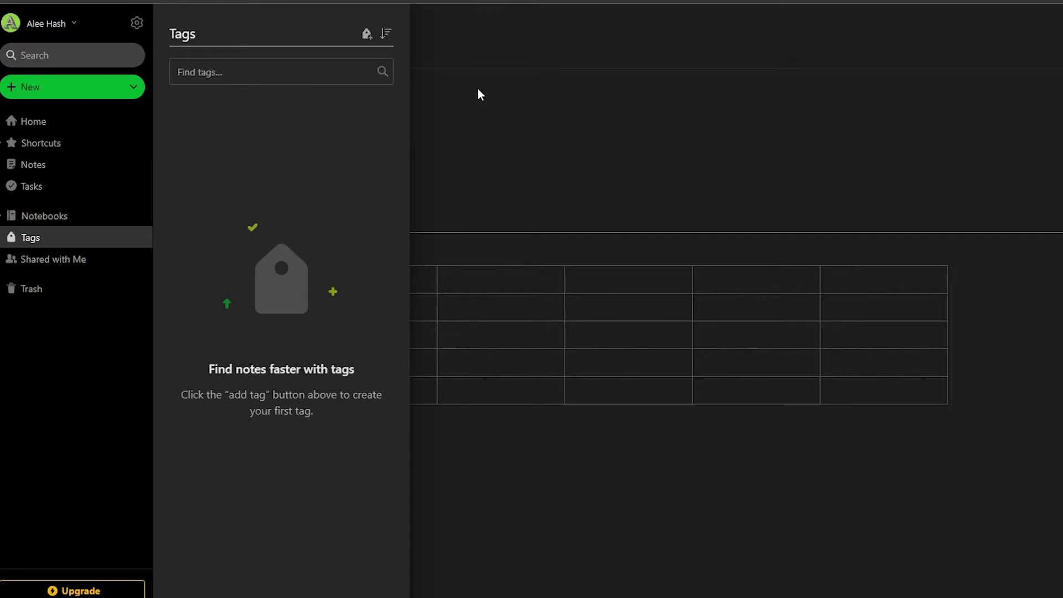
{"action": "left_click", "coordinate": [367, 34]}
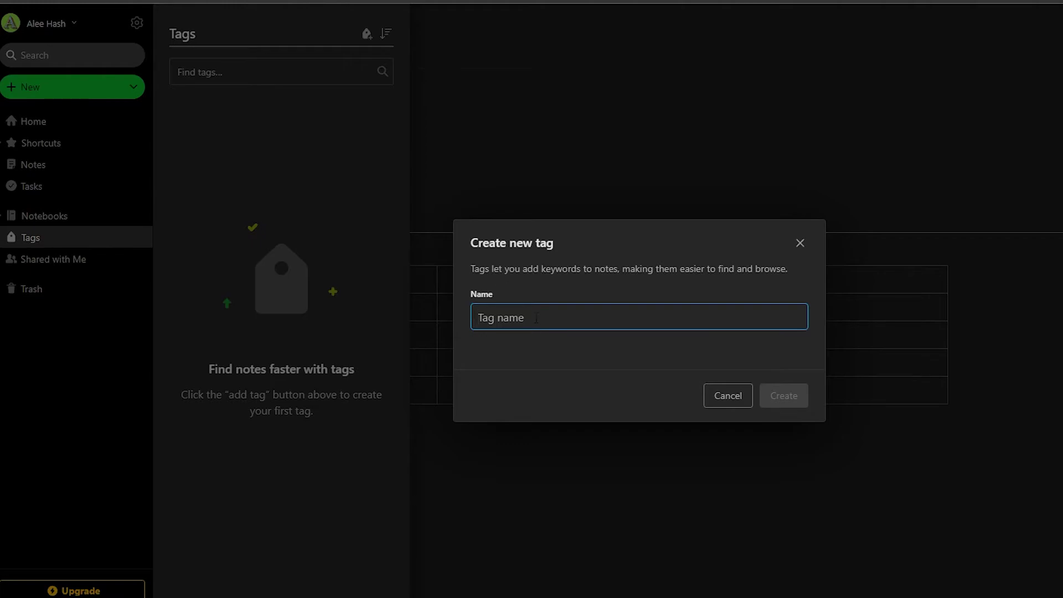
{"action": "type", "text": "physics"}
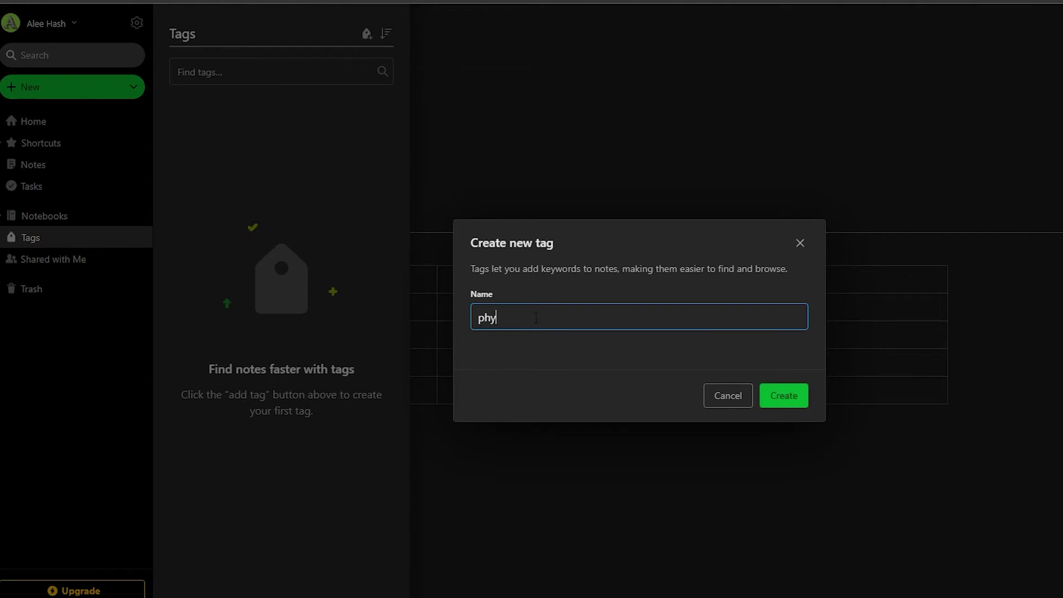
{"action": "left_click", "coordinate": [785, 396]}
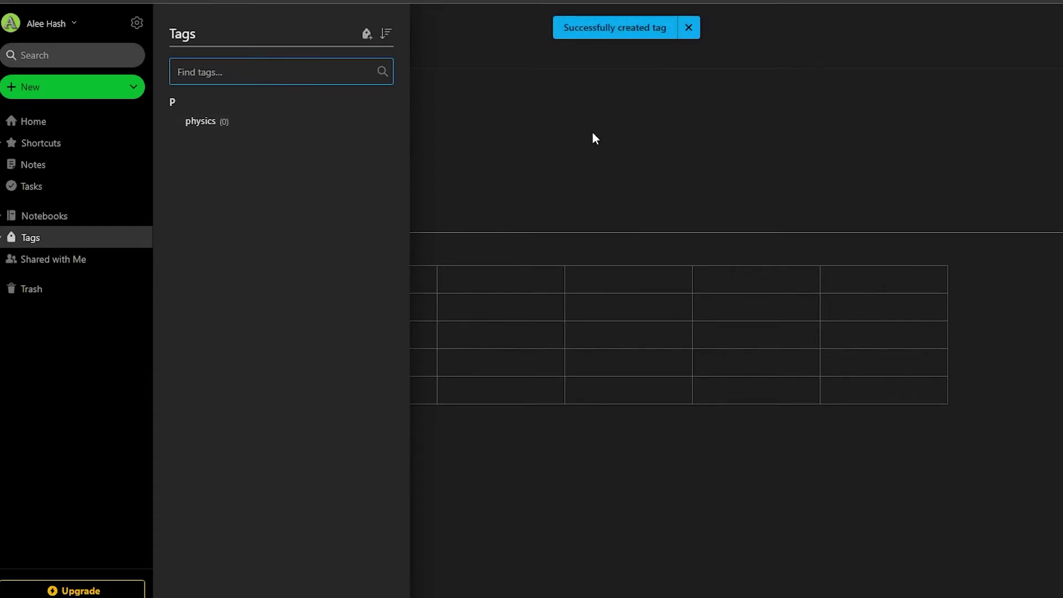
{"action": "right_click", "coordinate": [229, 123]}
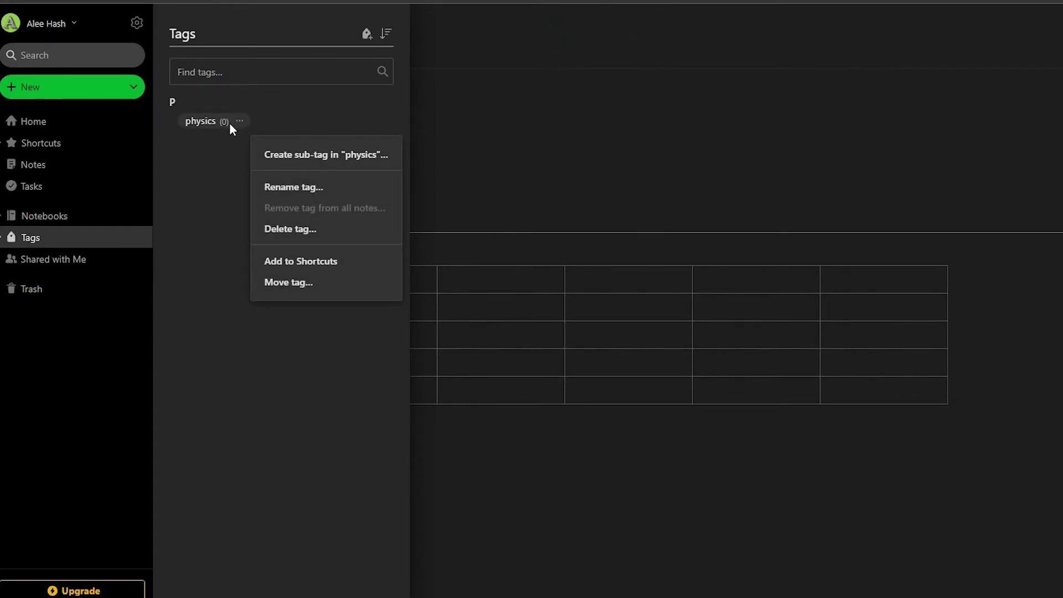
{"action": "left_click", "coordinate": [516, 180]}
{"action": "left_click", "coordinate": [261, 441]}
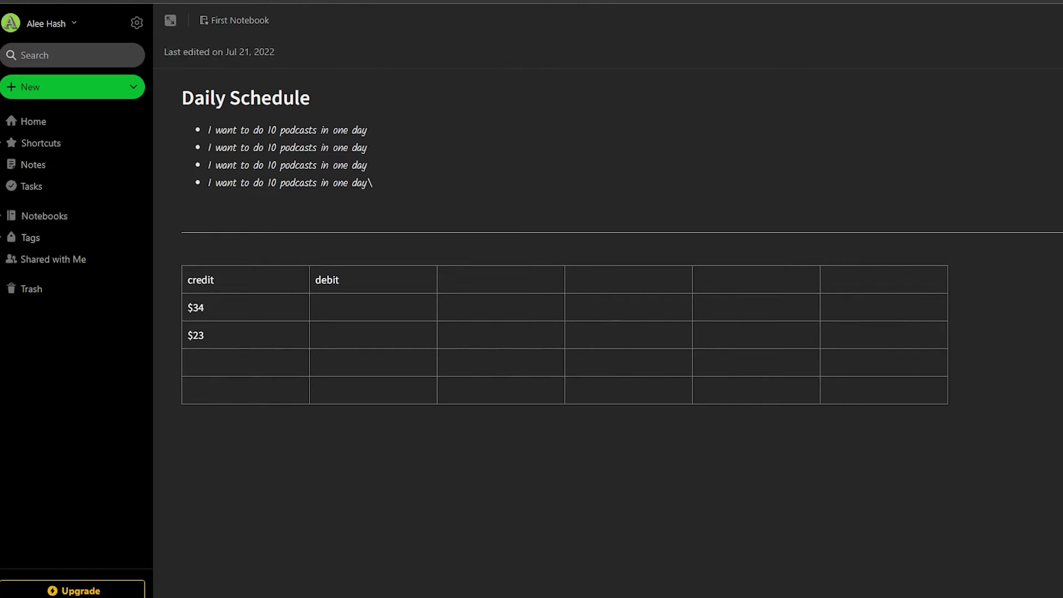
Tag Daily Schedule with 'physics' and a new 'class nots' tag.
{"action": "type", "text": "pkpw"}
{"action": "key", "text": "Escape"}
{"action": "type", "text": "class nots"}
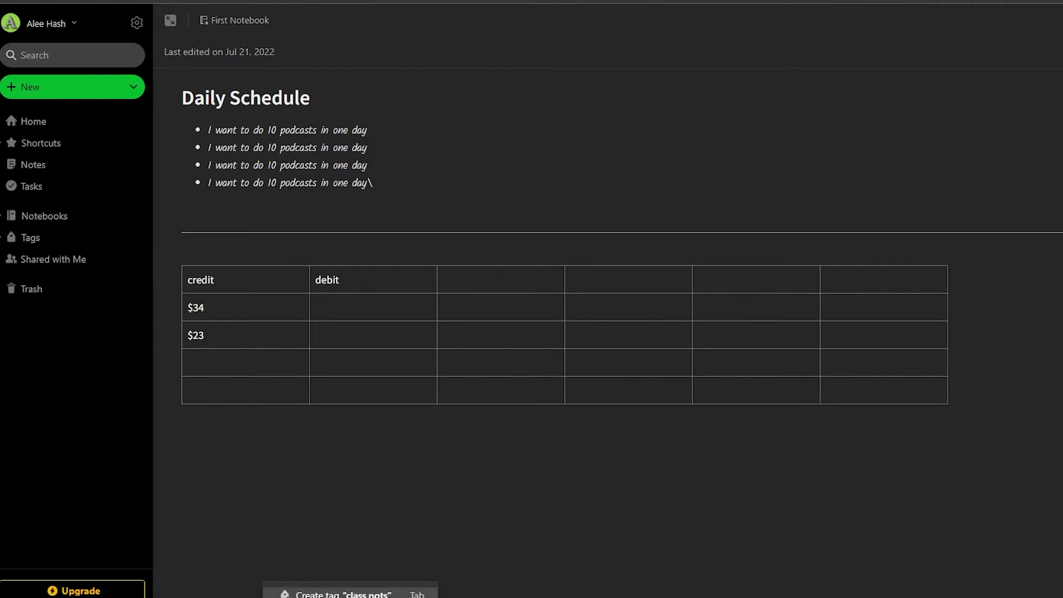
{"action": "key", "text": "Tab"}
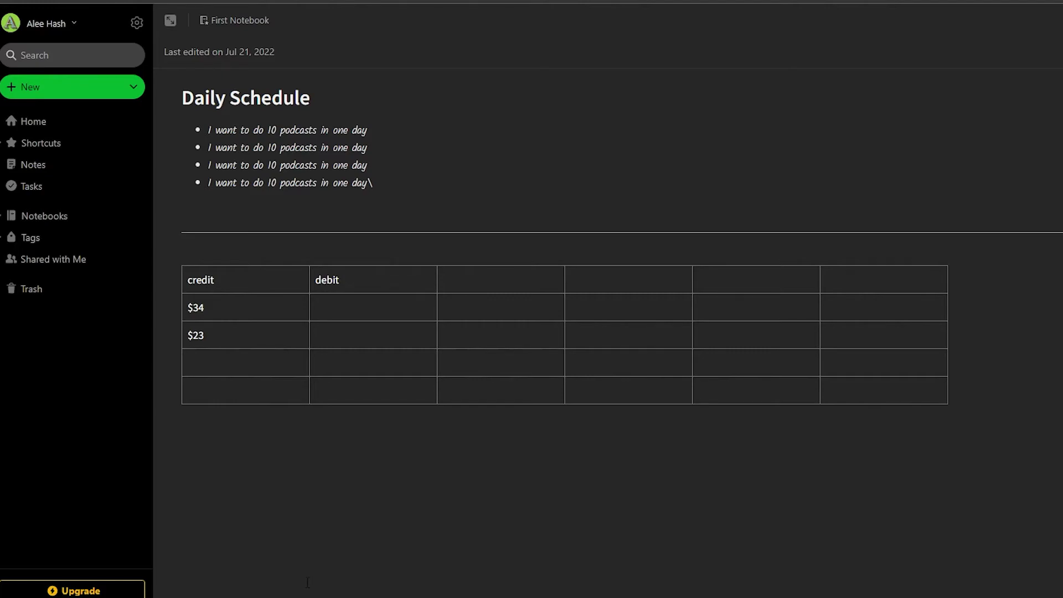
Show the notes tagged physics in Tags, then return to the Home dashboard.
{"action": "left_click", "coordinate": [60, 238]}
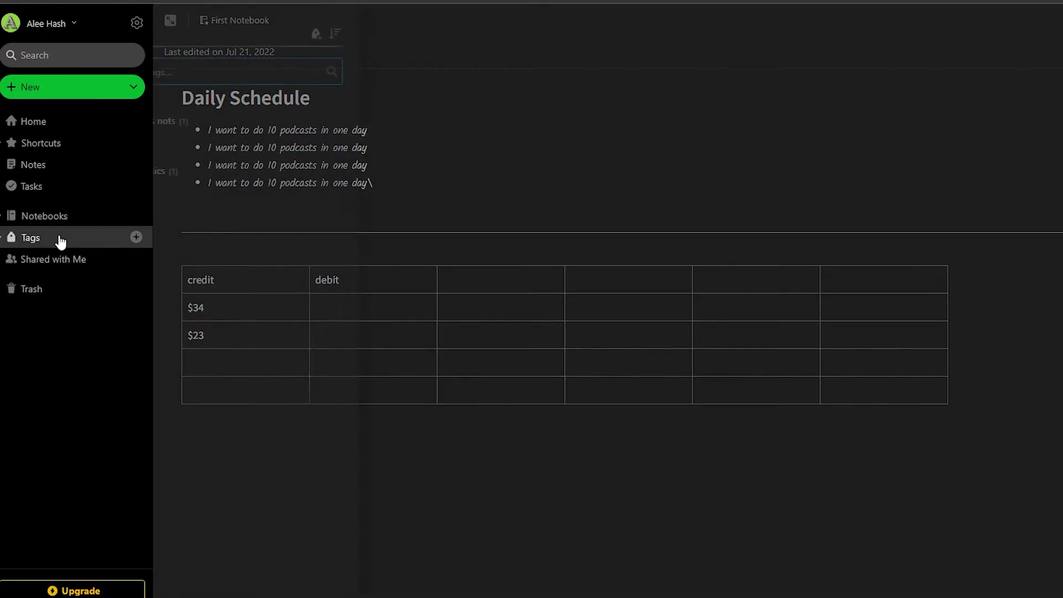
{"action": "type", "text": "ahj"}
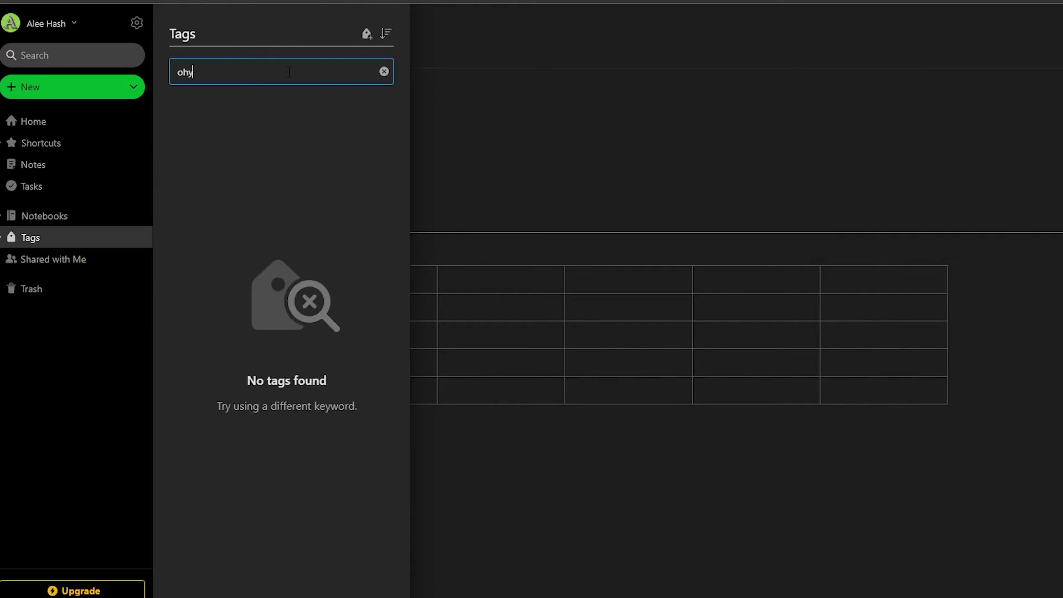
{"action": "key", "text": "BackSpace"}
{"action": "key", "text": "BackSpace"}
{"action": "key", "text": "BackSpace"}
{"action": "type", "text": "physics"}
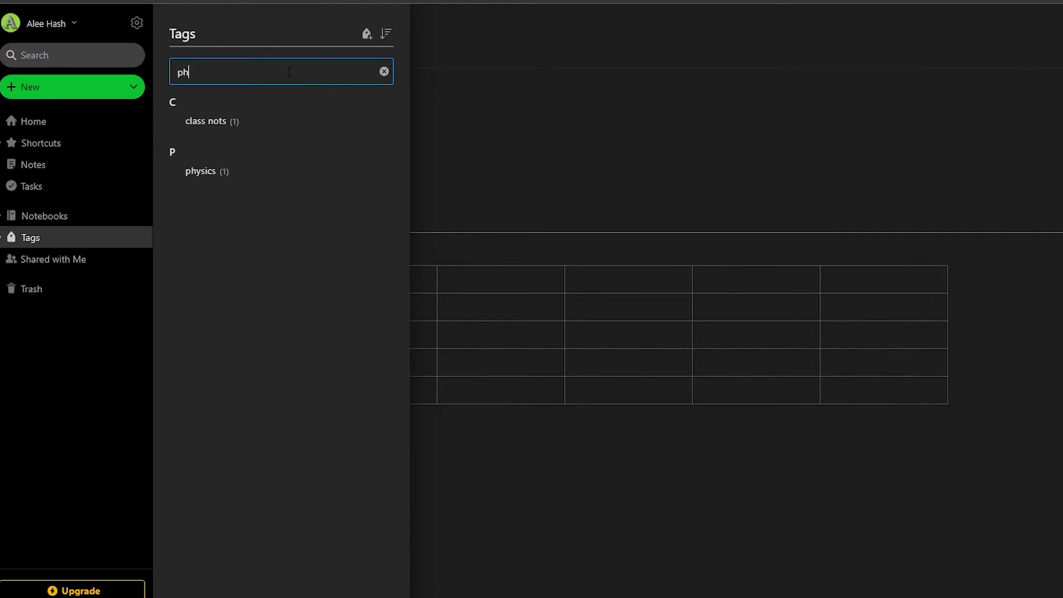
{"action": "left_click", "coordinate": [204, 121]}
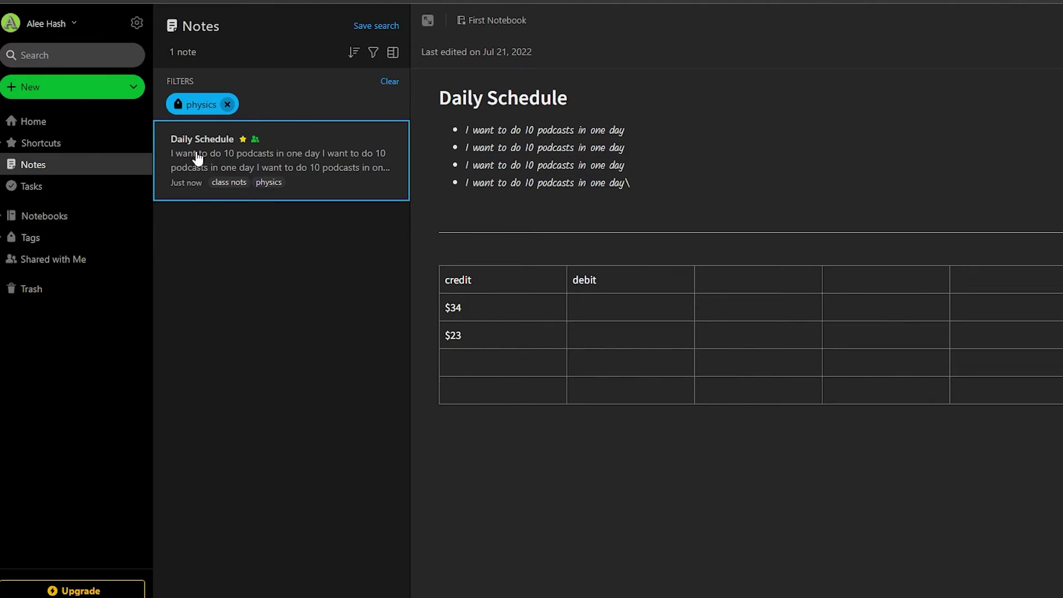
{"action": "left_click", "coordinate": [86, 129]}
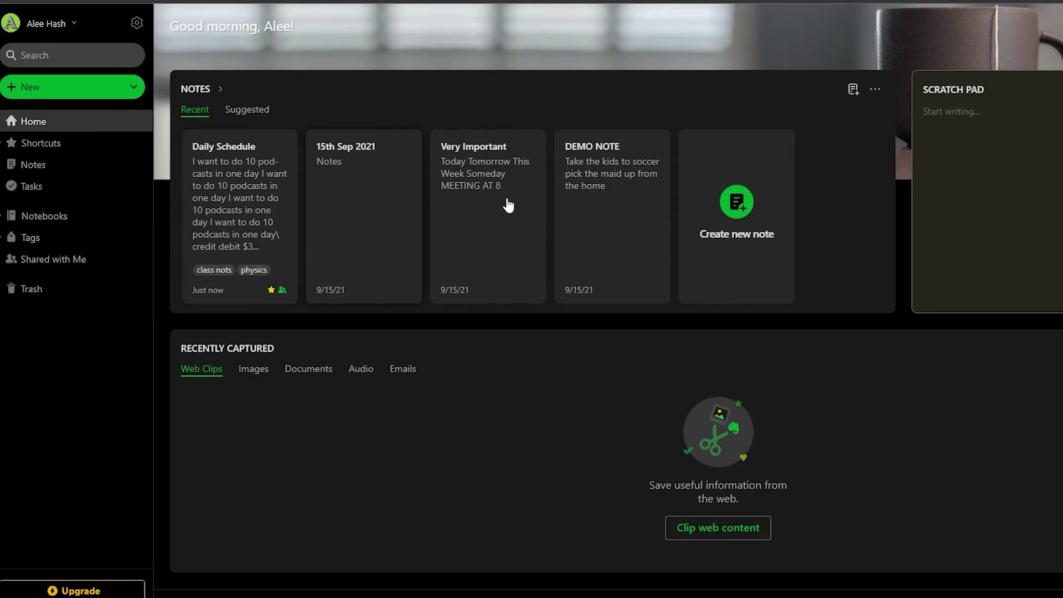
Open DEMO NOTE from Home, then return to the three-note list showing Daily Schedule.
{"action": "left_click", "coordinate": [597, 223]}
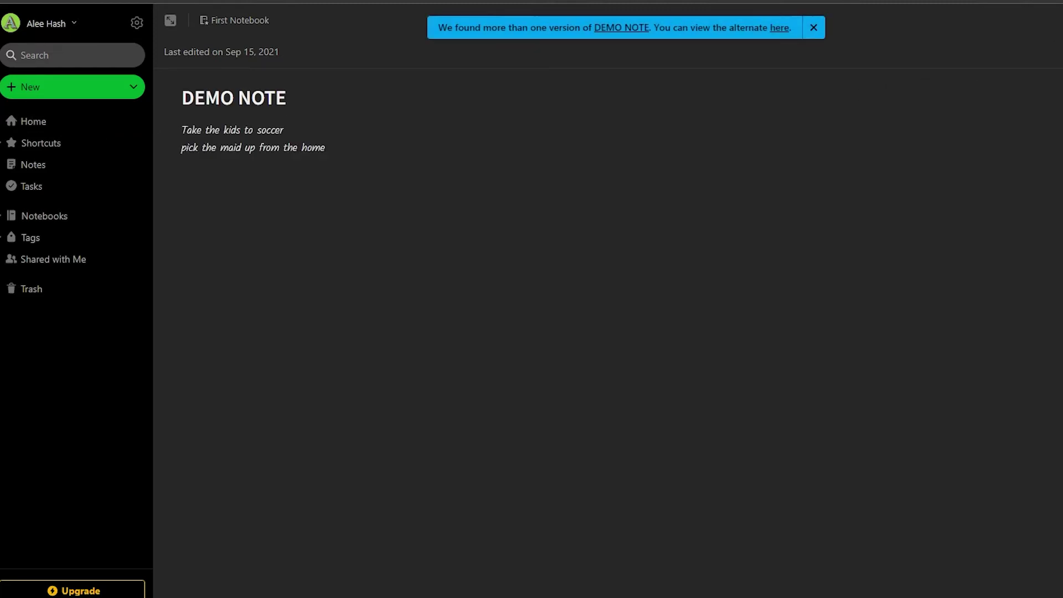
{"action": "left_click", "coordinate": [32, 164]}
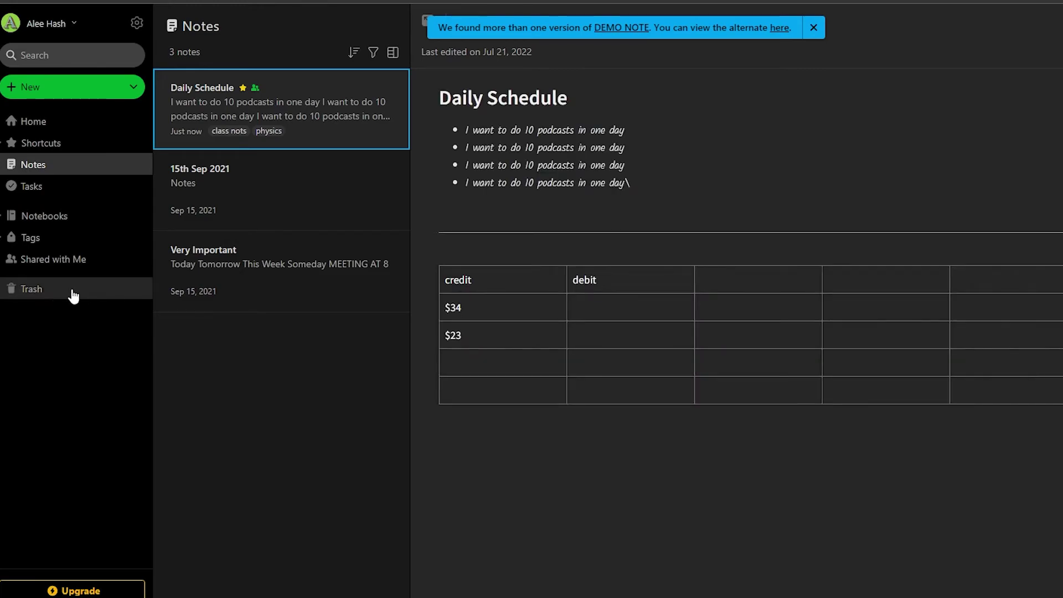